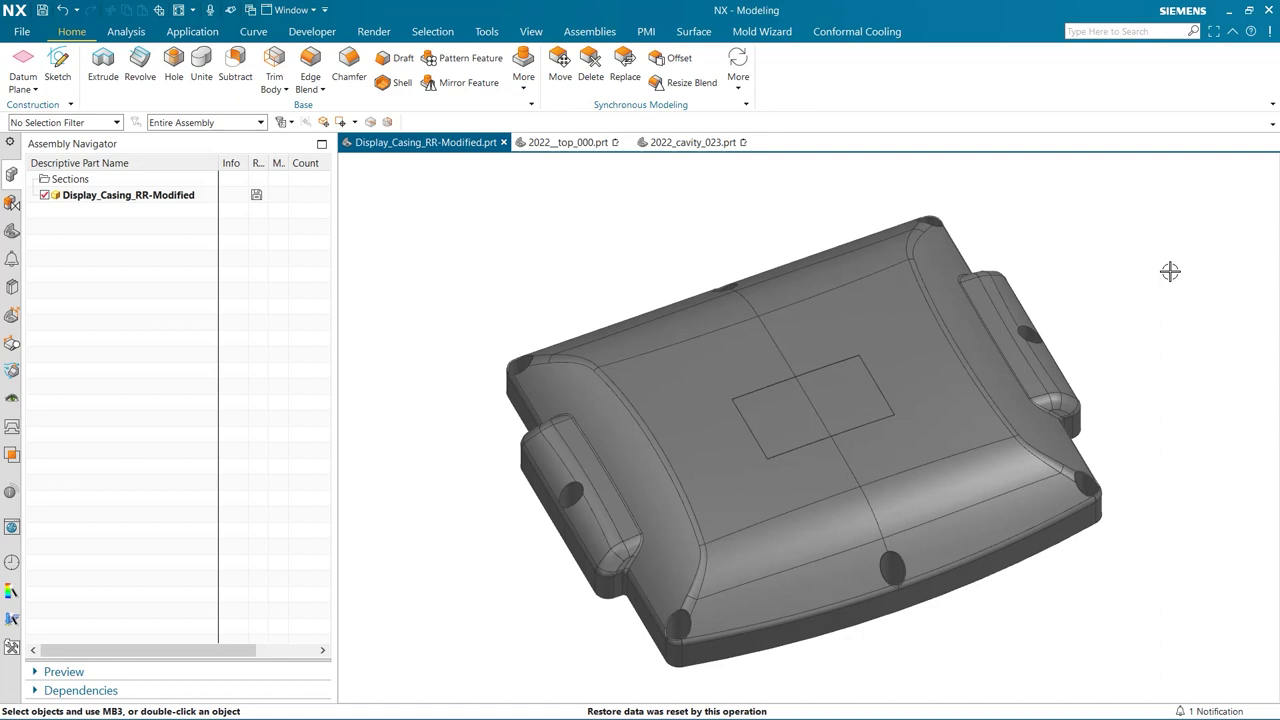
Make 2022_cavity_023 the work part from the top assembly and display it on its own
middle_click_drag(1166, 306, 1137, 166)
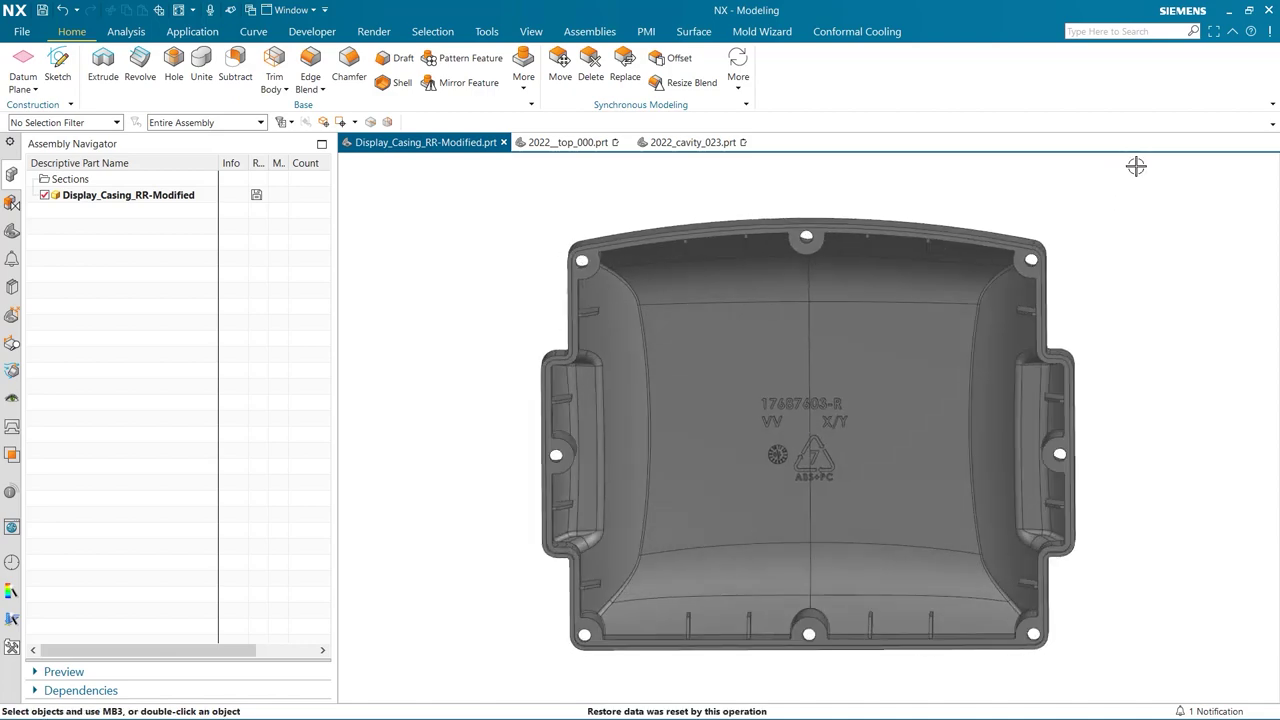
left_click(553, 143)
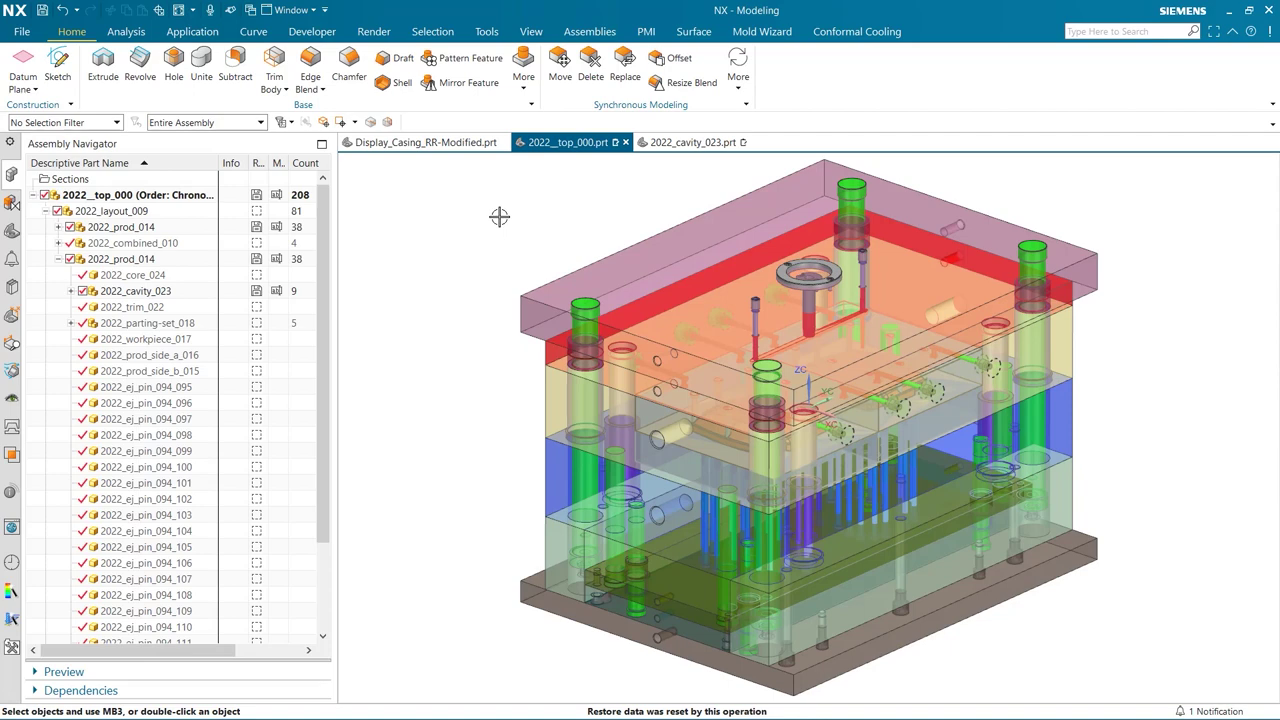
double_click(126, 291)
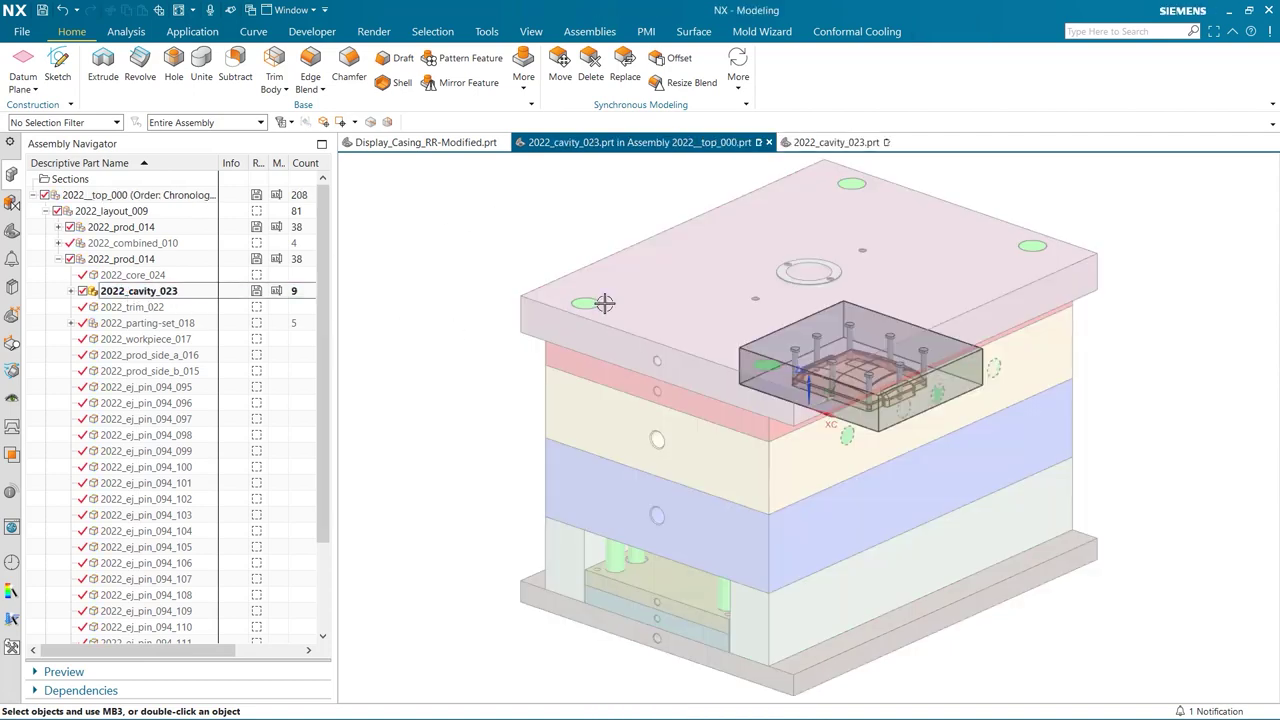
left_click(846, 143)
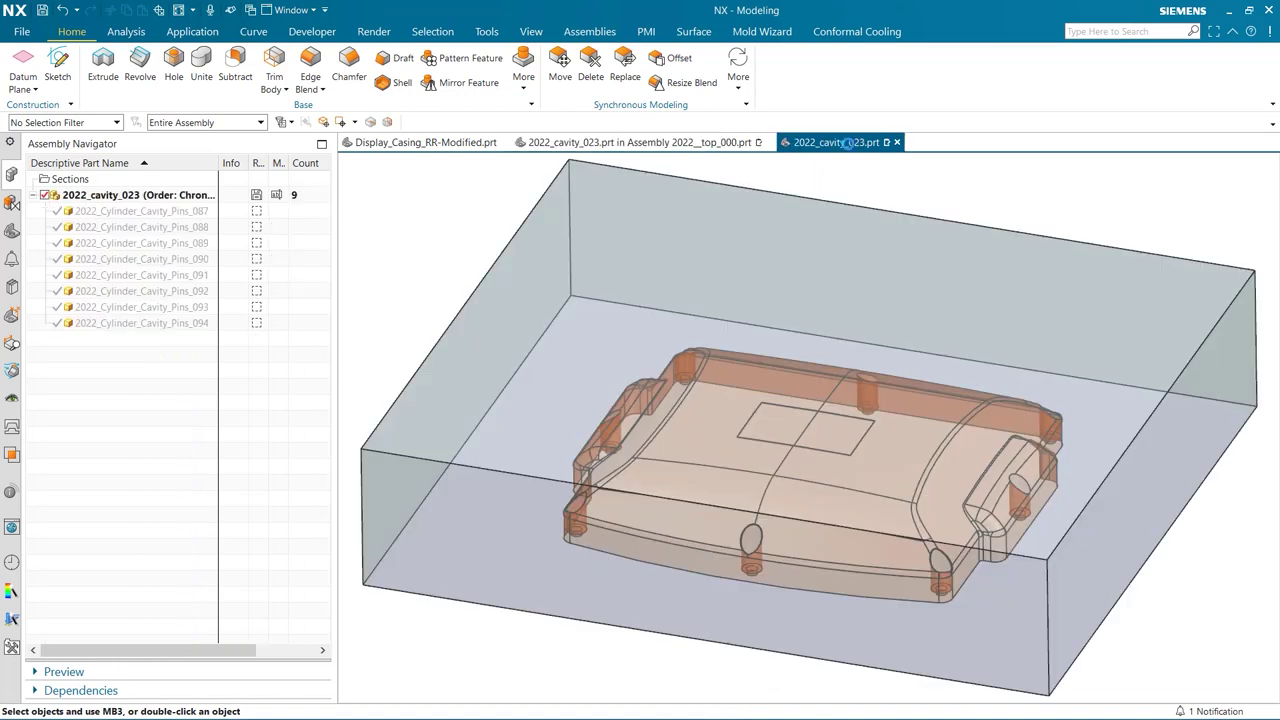
Show the SKETCH_000 cooling-path sketch from the Part Navigator, view it top-down, and bring up Conformal Cooling tools
left_click(12, 231)
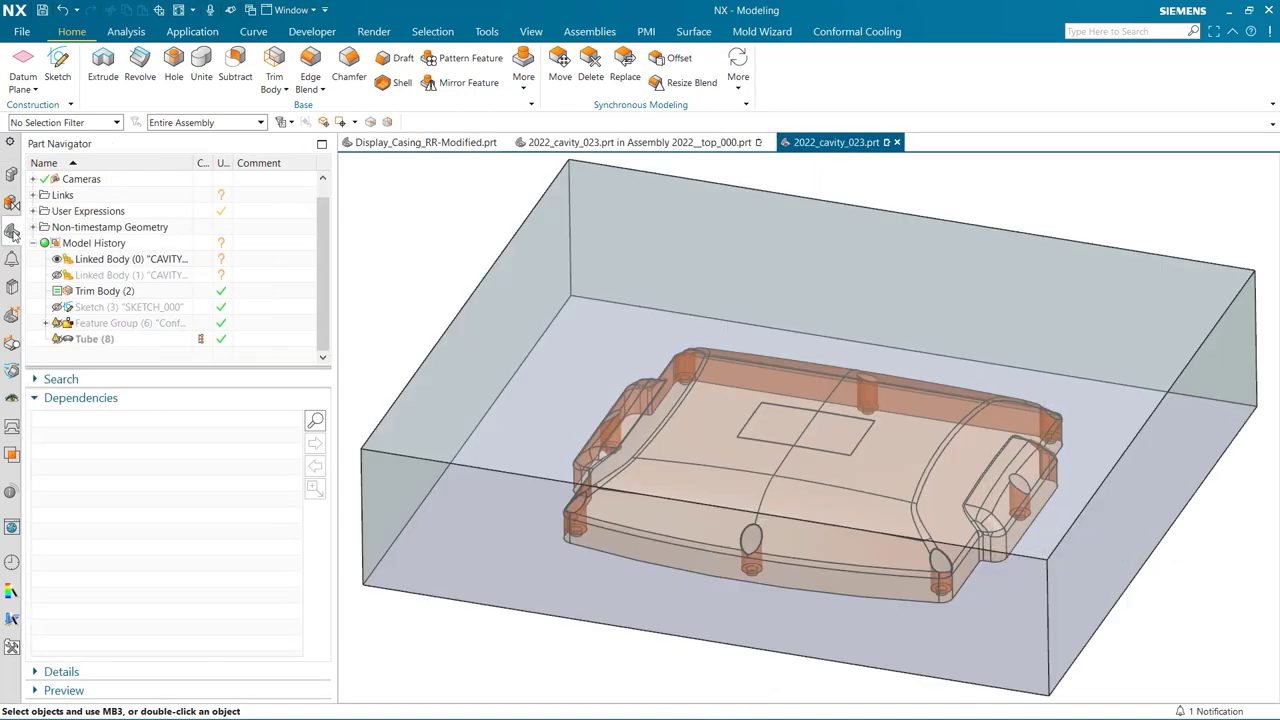
left_click(57, 307)
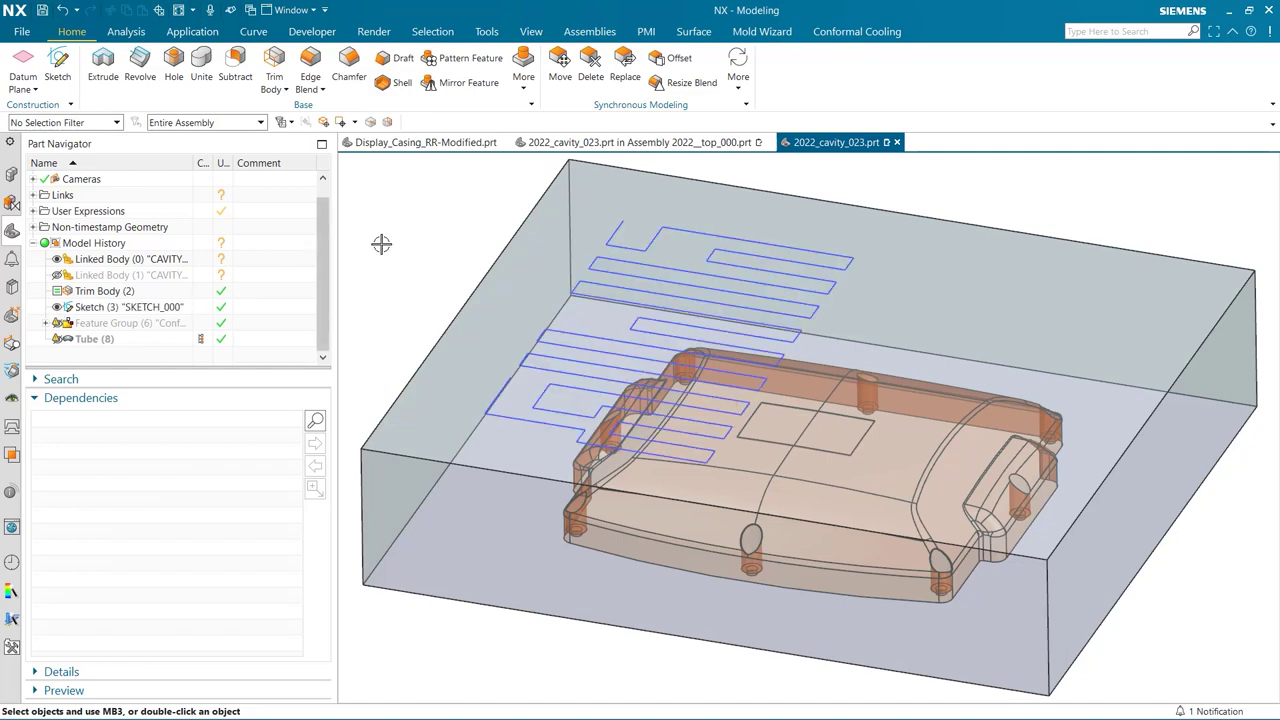
scroll(388, 246, "down", 1)
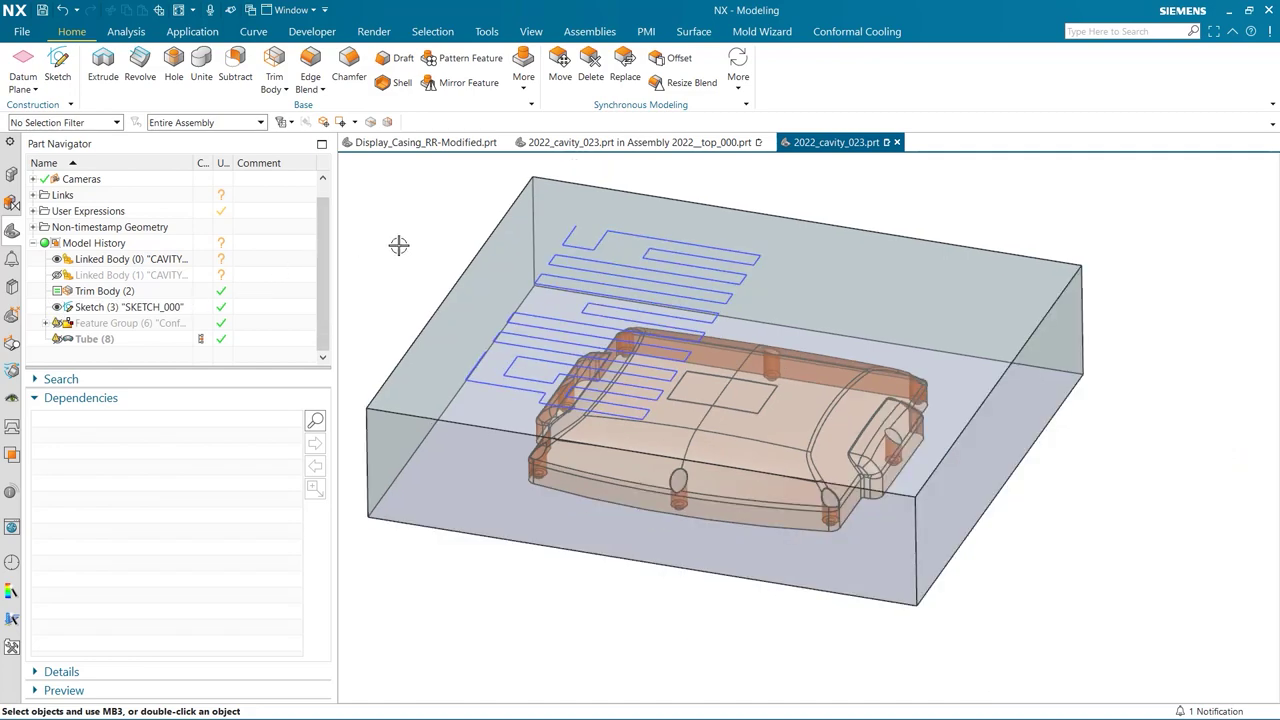
mouse_move(399, 245)
middle_mouse_down()
mouse_move(417, 220)
mouse_move(415, 301)
mouse_move(405, 250)
middle_mouse_up()
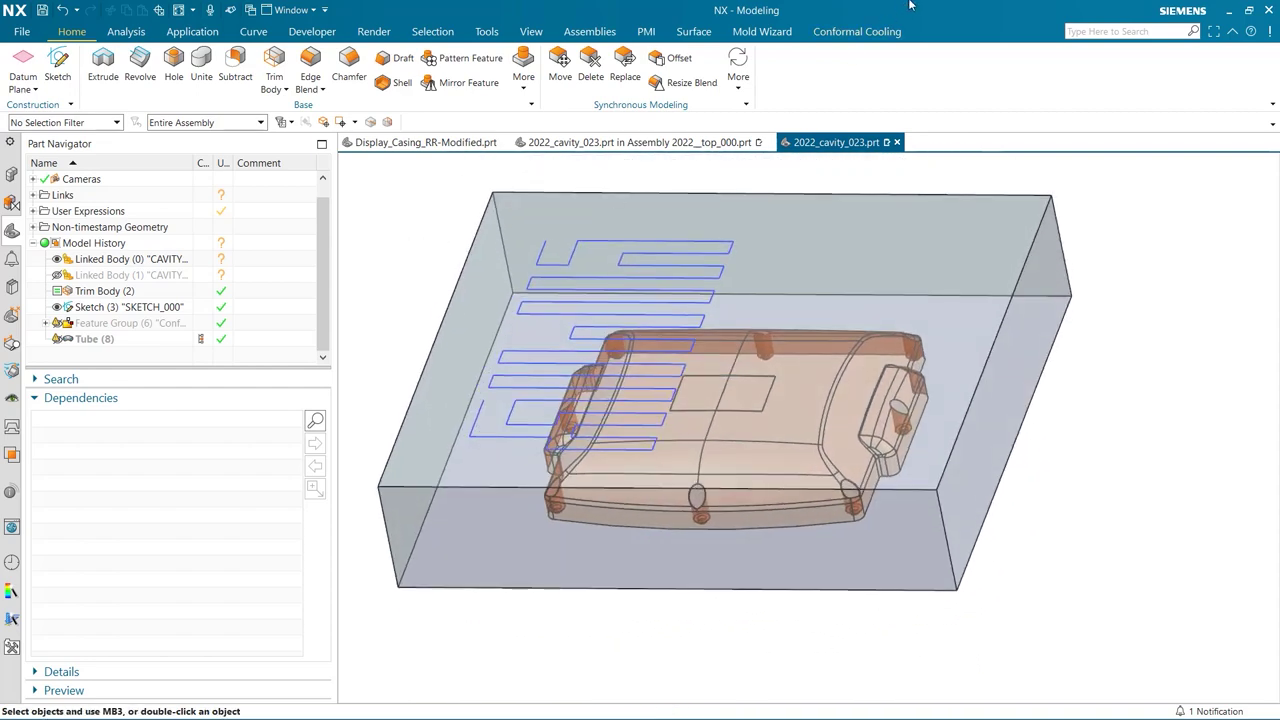
left_click(883, 32)
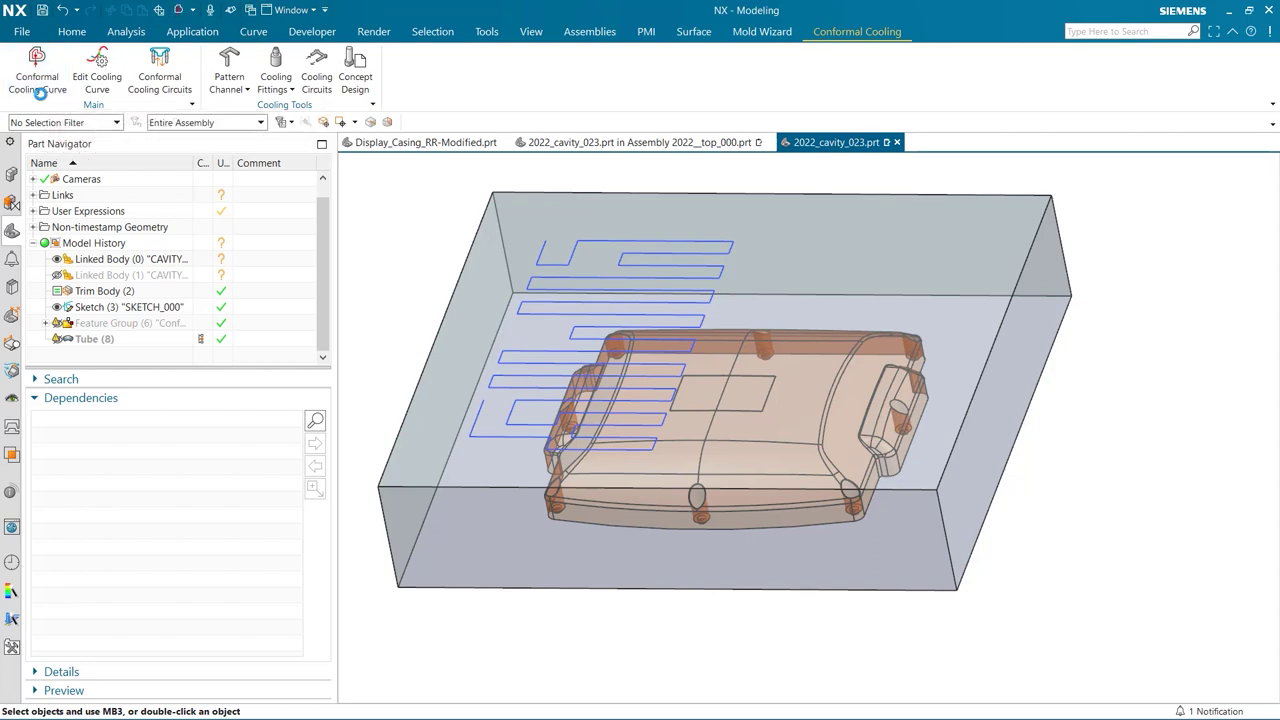
Create a Conformal Cooling Curve projecting the 43 sketch curves onto the casing faces at 6 mm offset
left_click(40, 92)
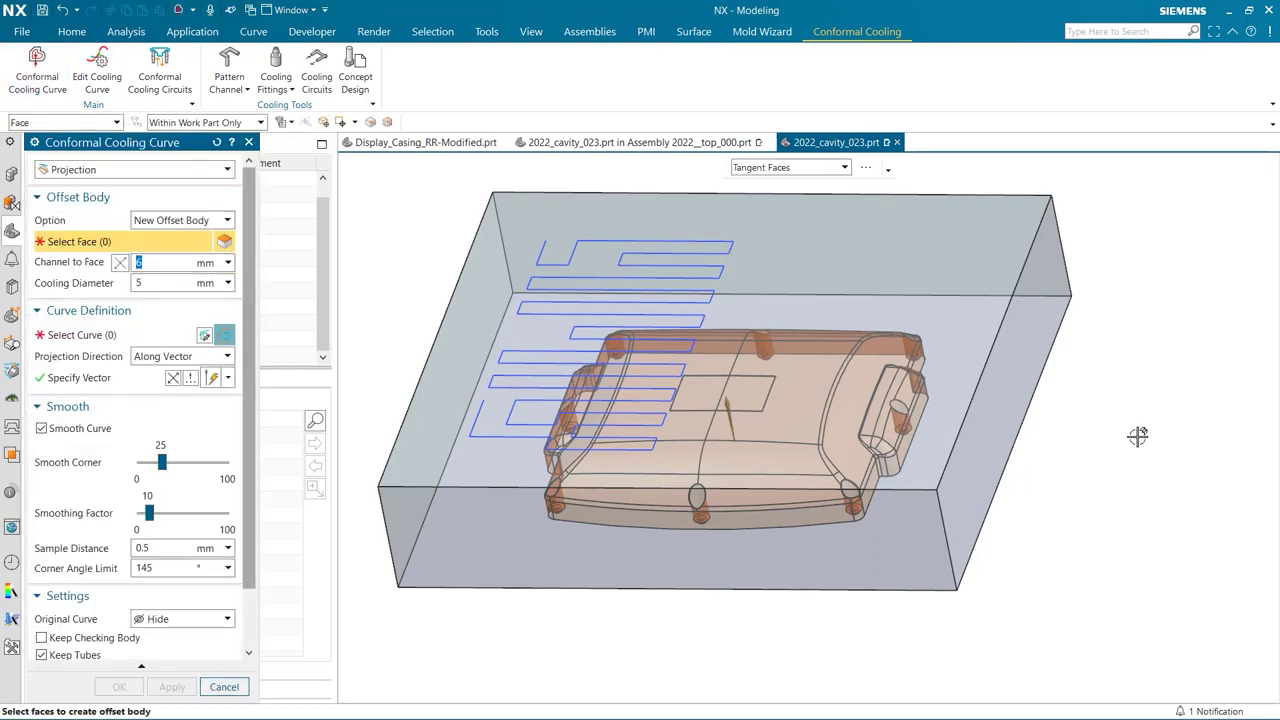
middle_click_drag(1137, 434, 1042, 443)
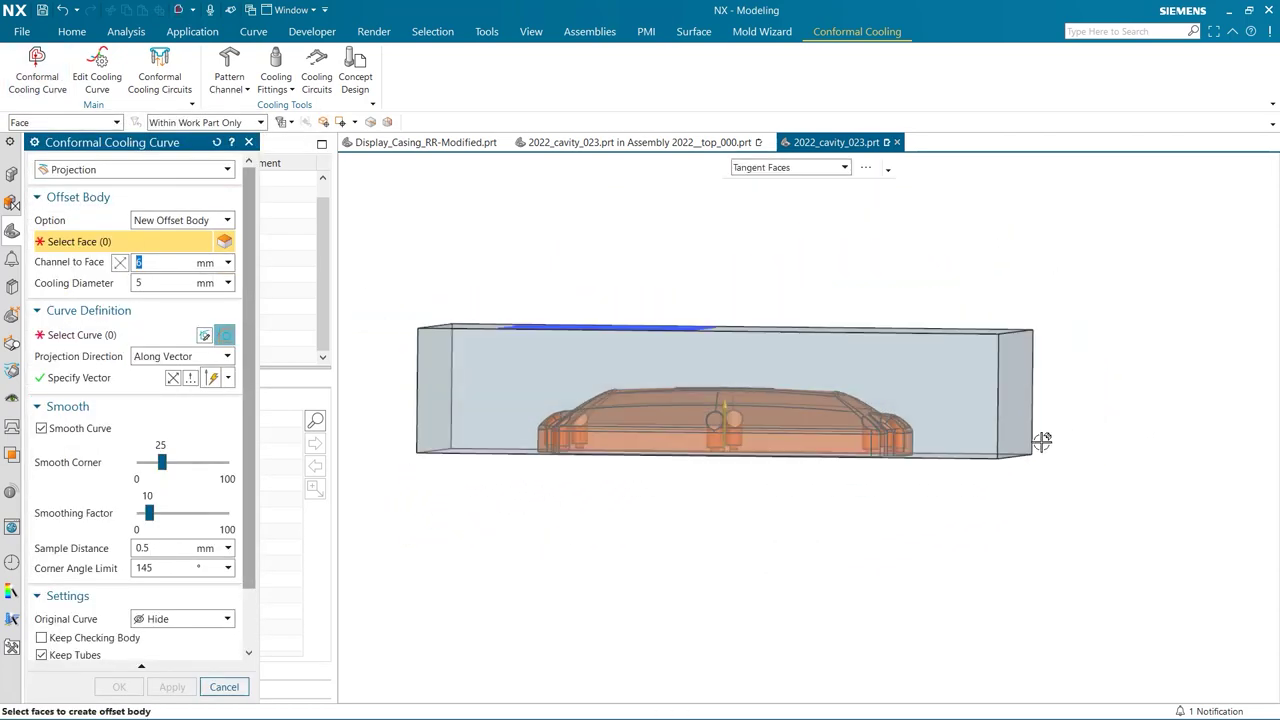
left_click_drag(384, 490, 1074, 369)
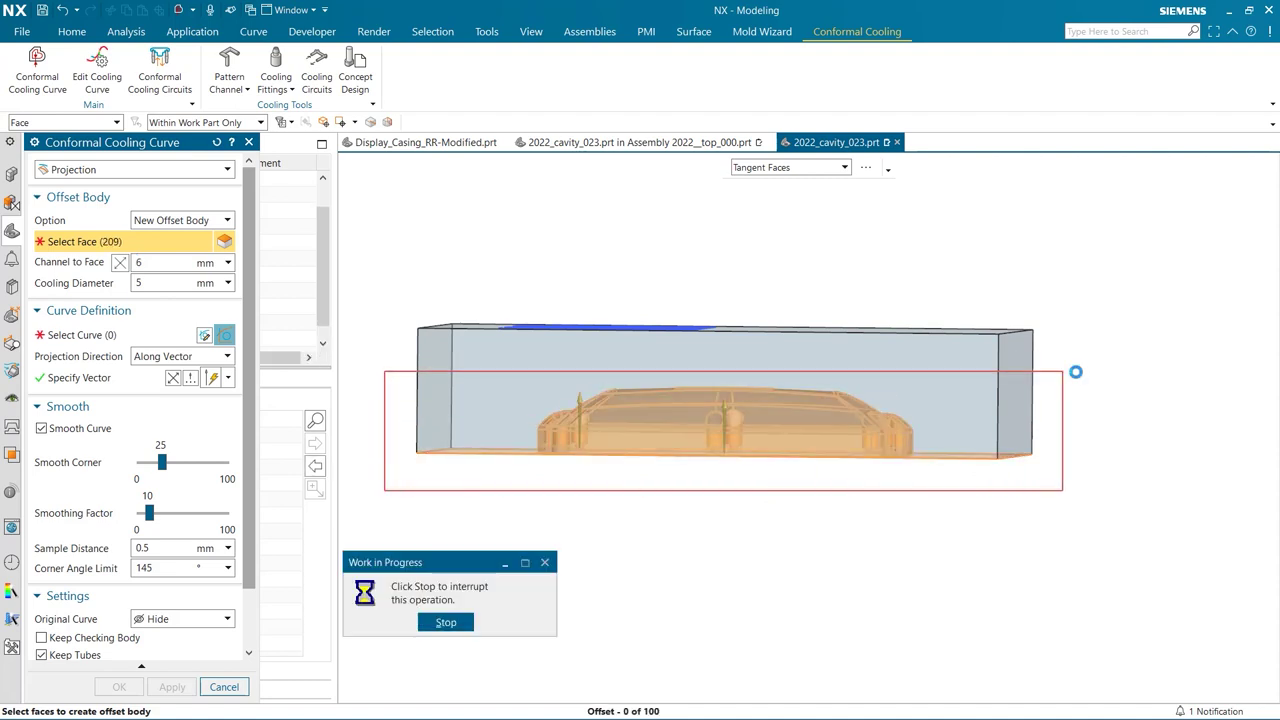
left_click(95, 340)
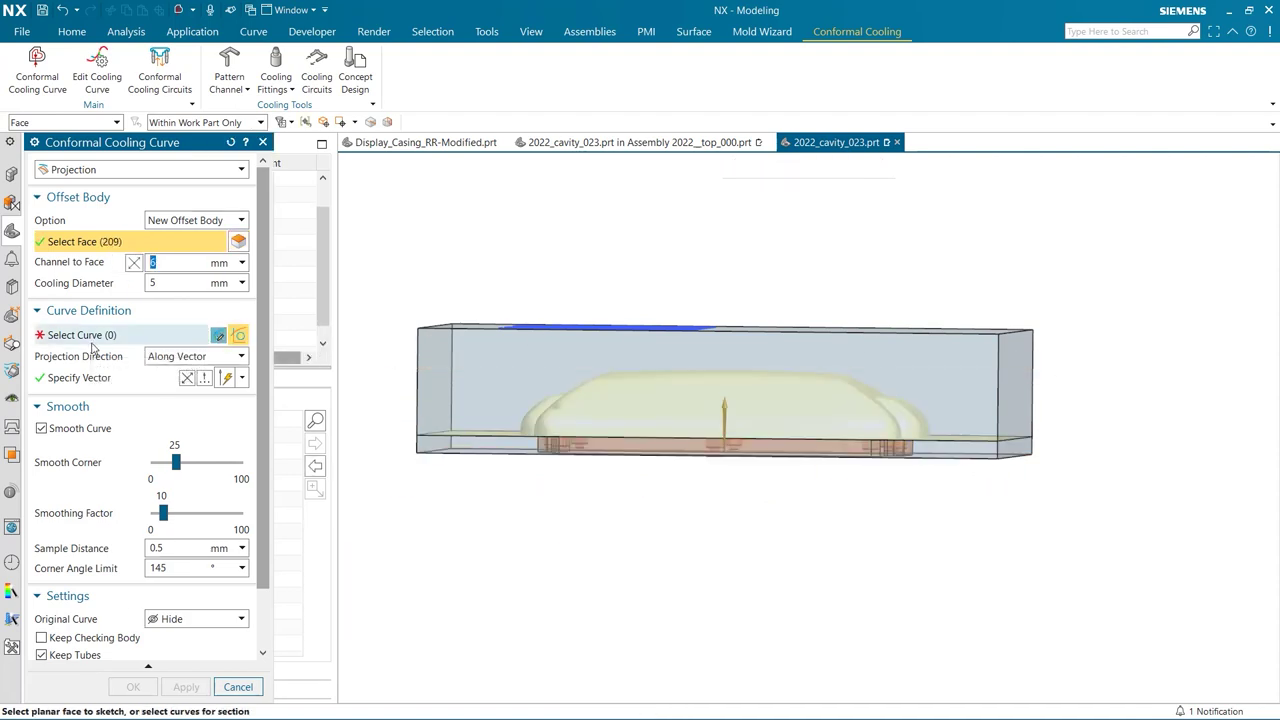
left_click_drag(490, 277, 738, 357)
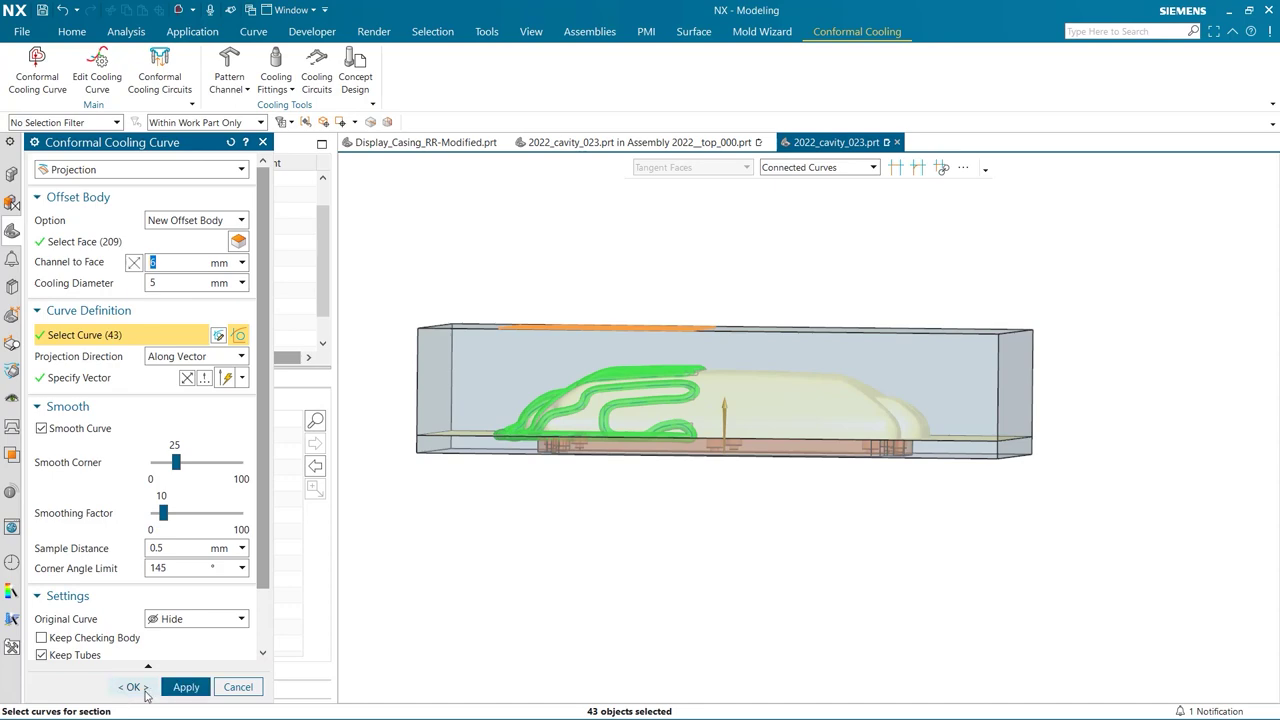
left_click(142, 694)
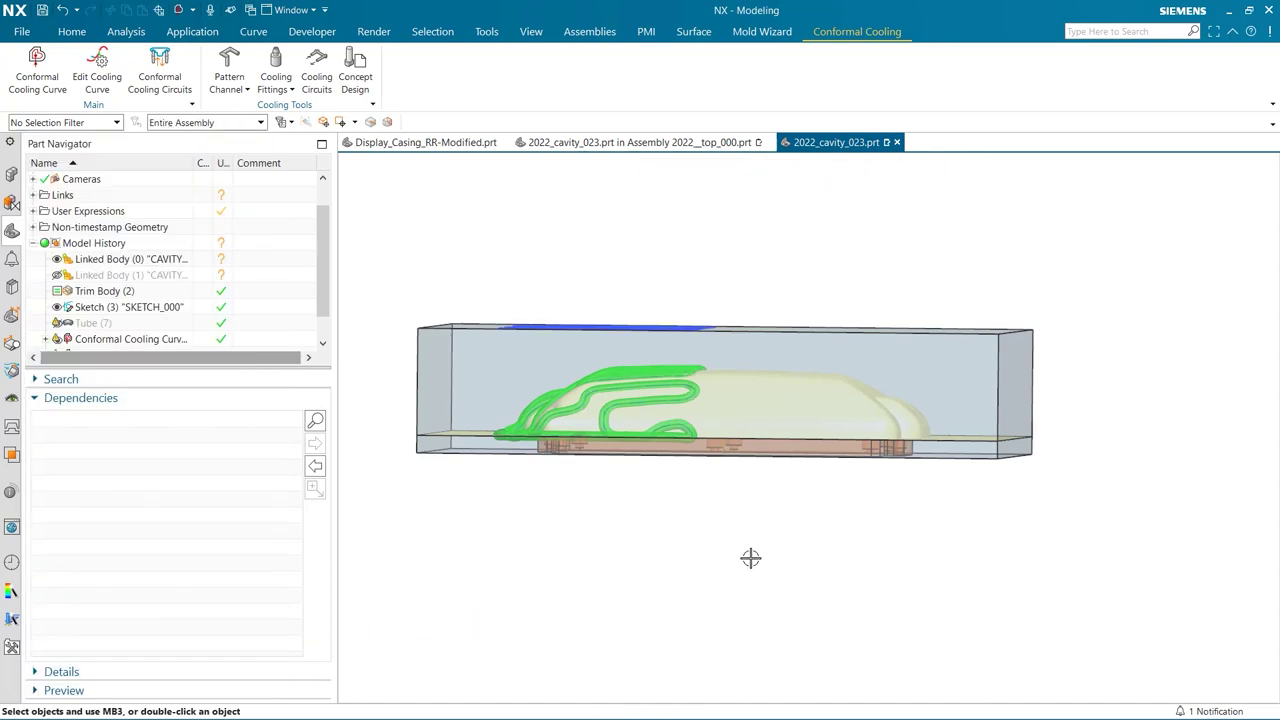
Hide Sketch (3) and show the Conformal Cooling Circuit feature group, viewed from above
middle_click_drag(849, 543, 766, 557)
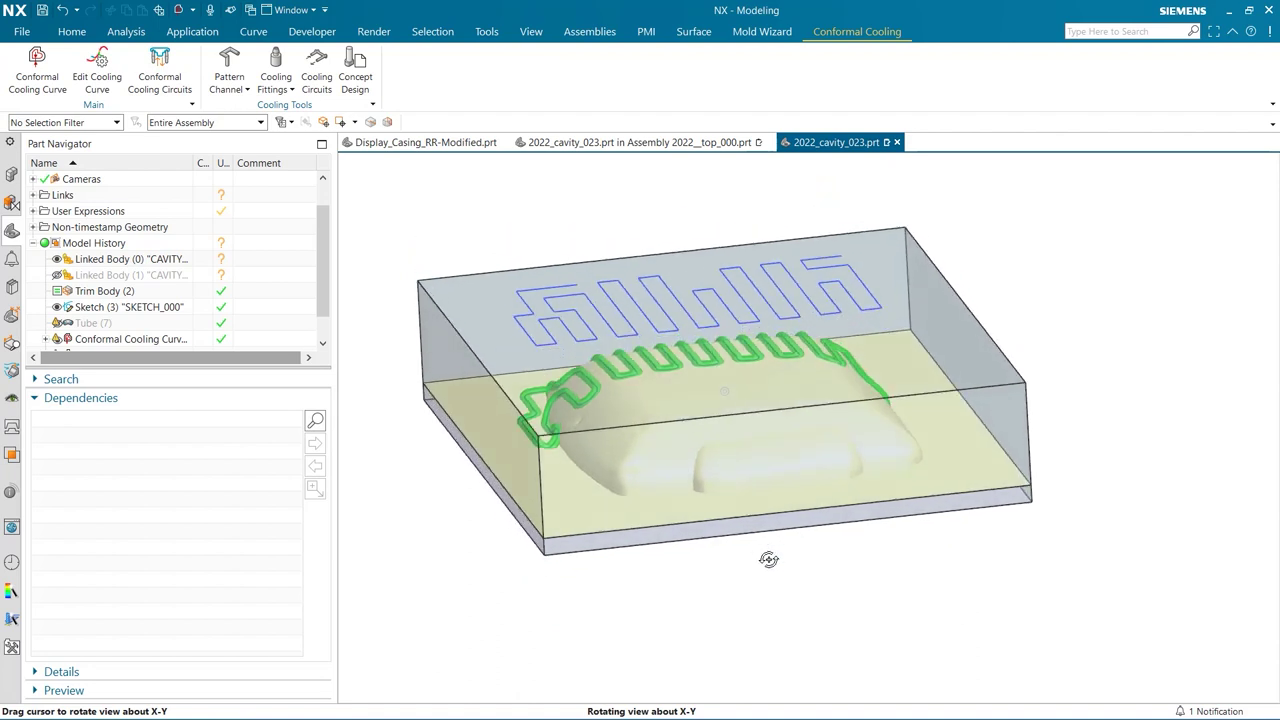
left_click(57, 307)
scroll(60, 318, "down", 1)
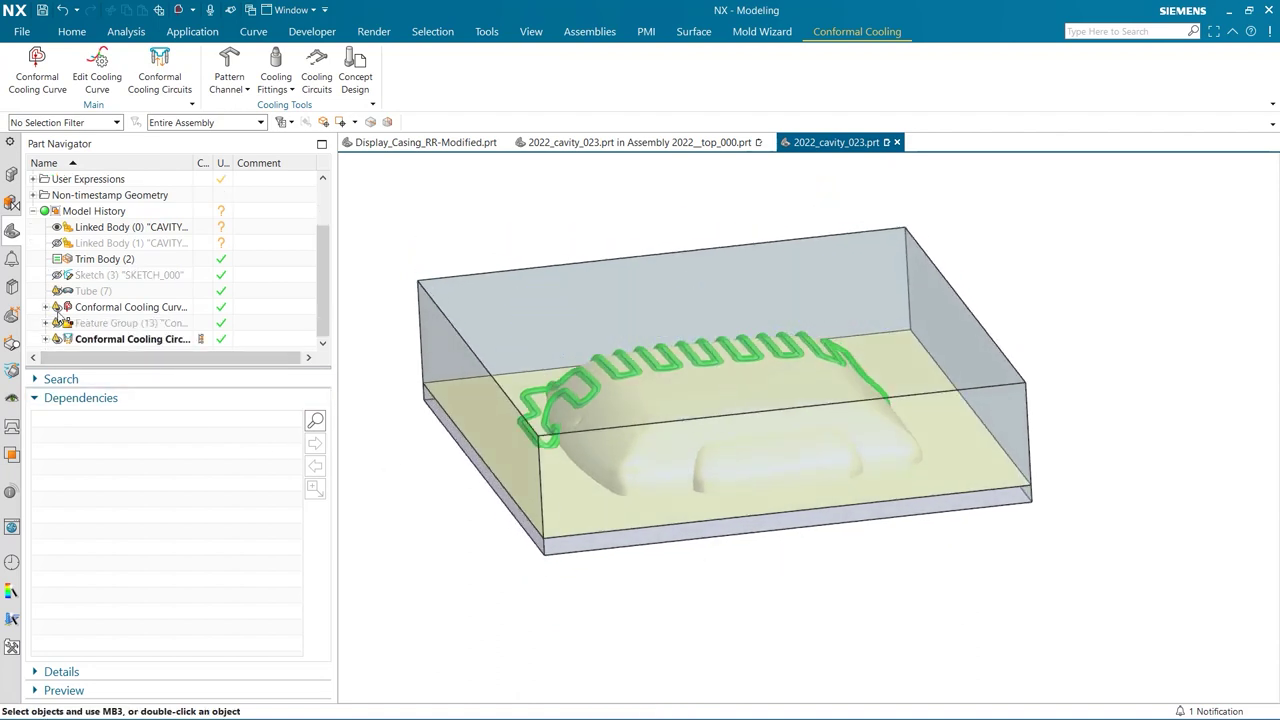
left_click(60, 321)
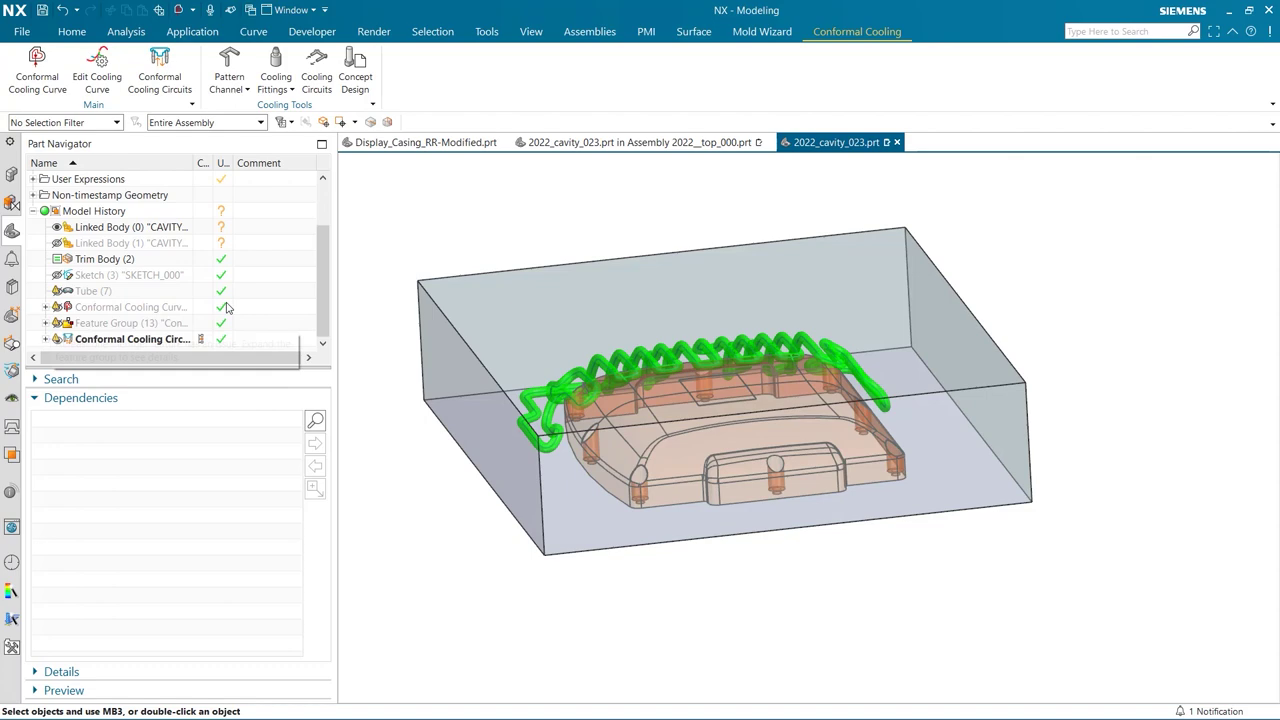
middle_click_drag(503, 229, 580, 251)
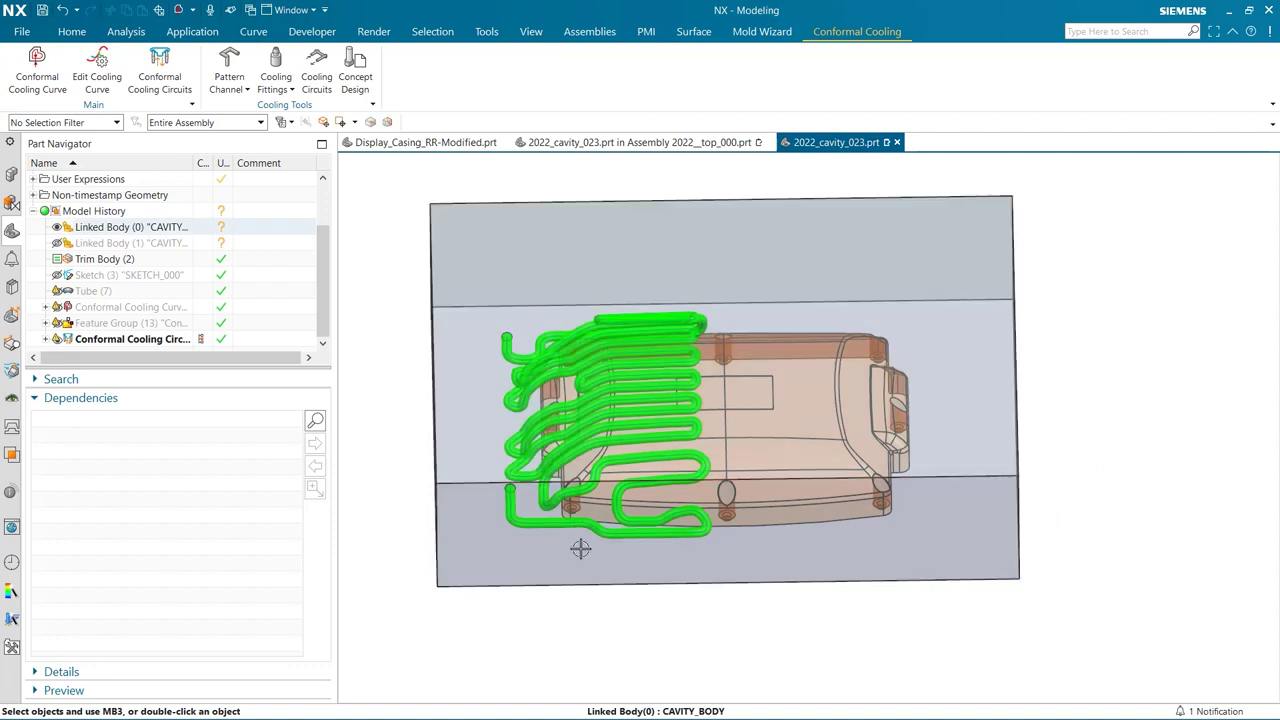
Create a Direct Channel rising vertically from the cooling curve's mid-block end to the limit body
left_click(762, 31)
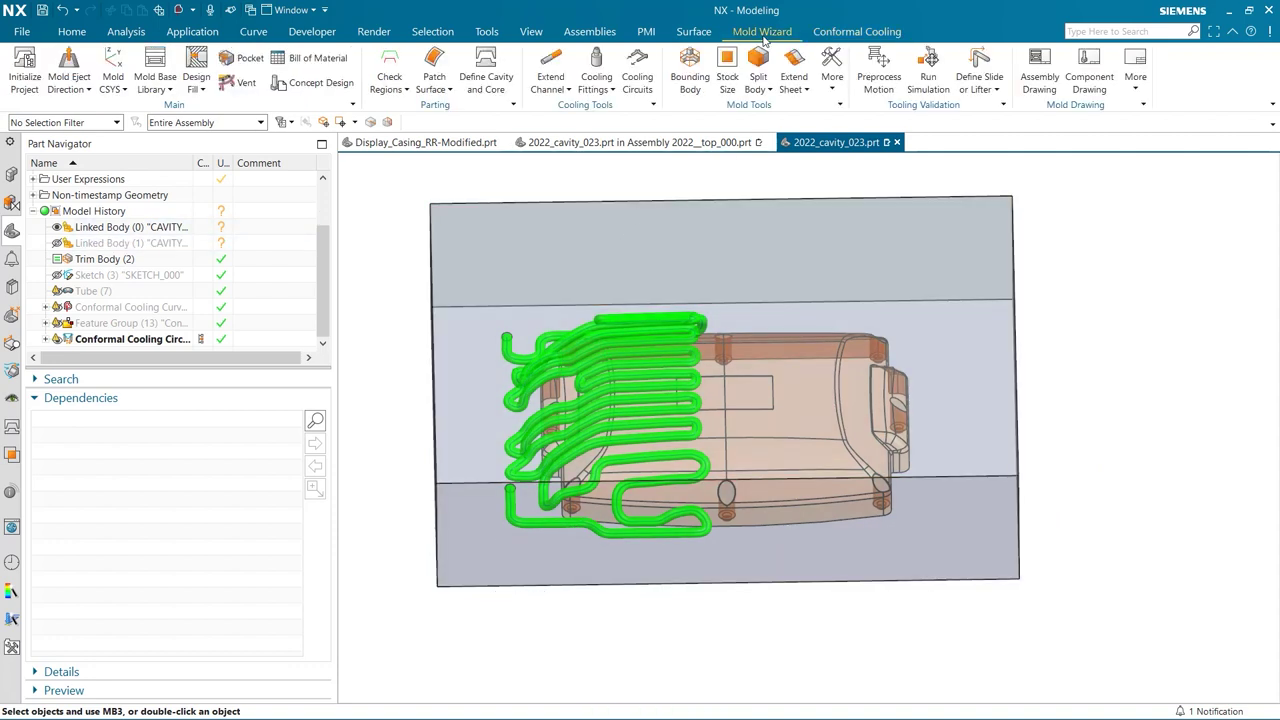
left_click(558, 90)
left_click(553, 123)
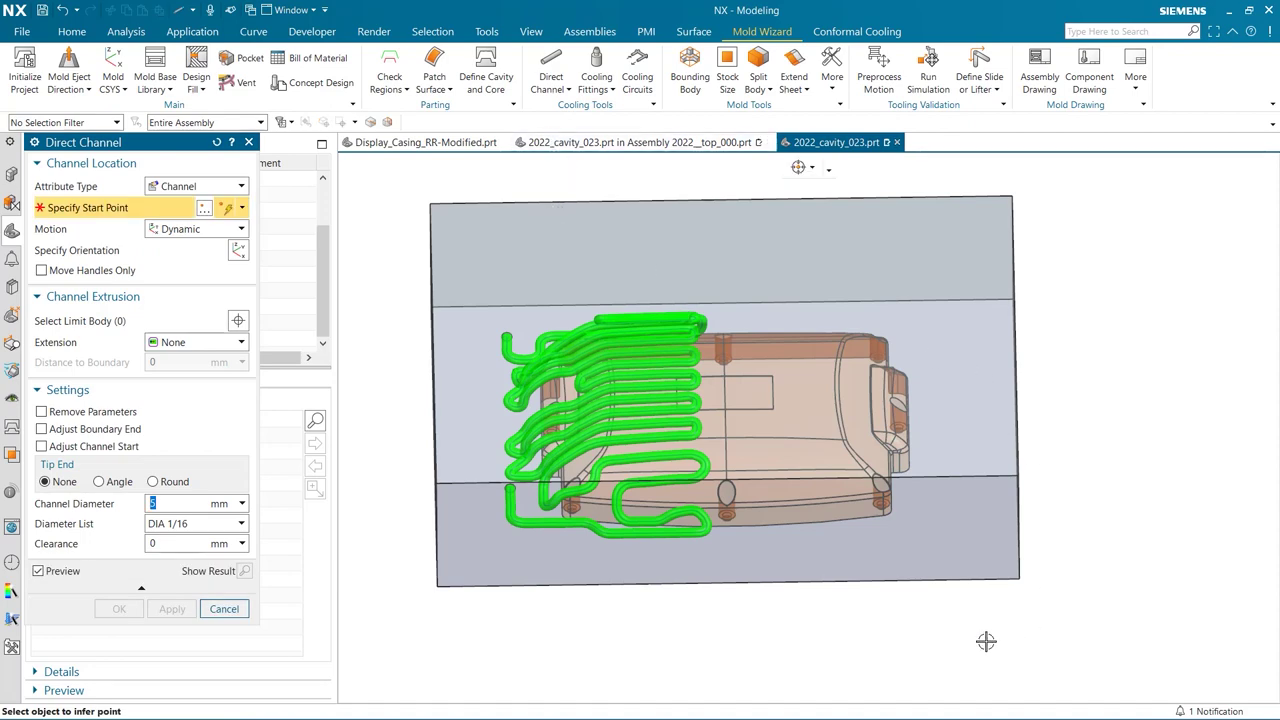
middle_click_drag(849, 631, 920, 611)
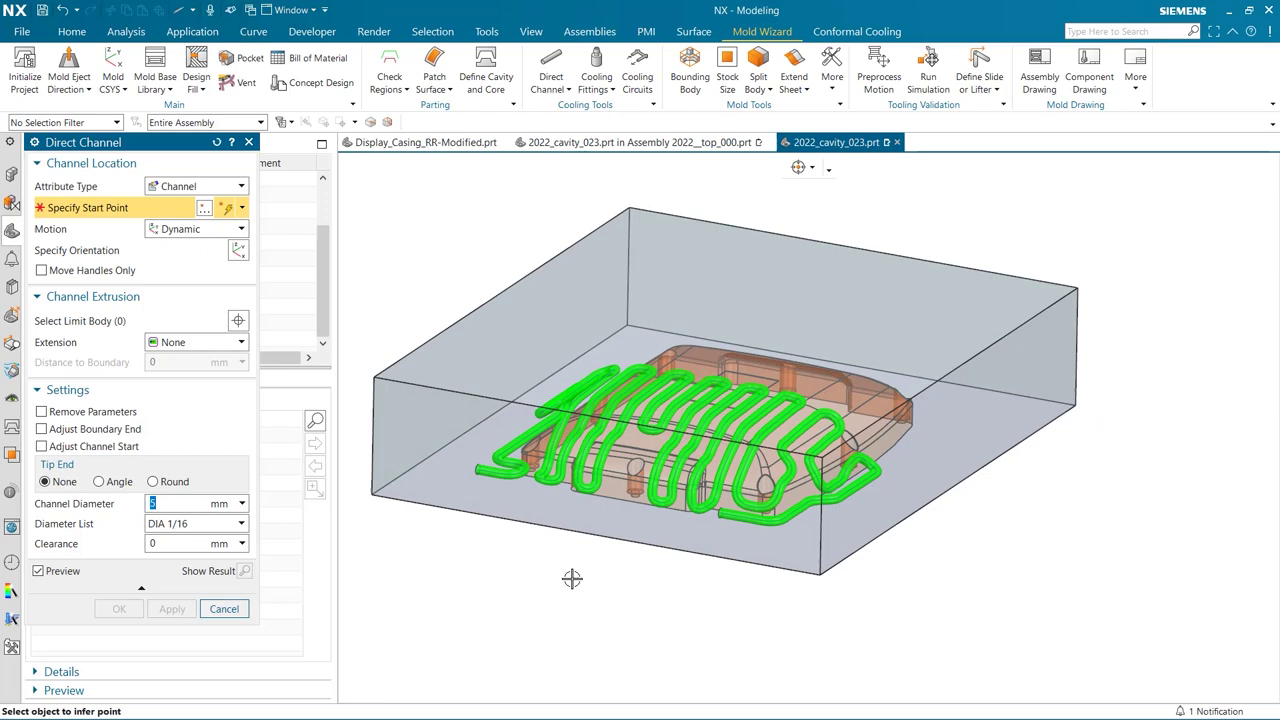
scroll(714, 510, "up", 5)
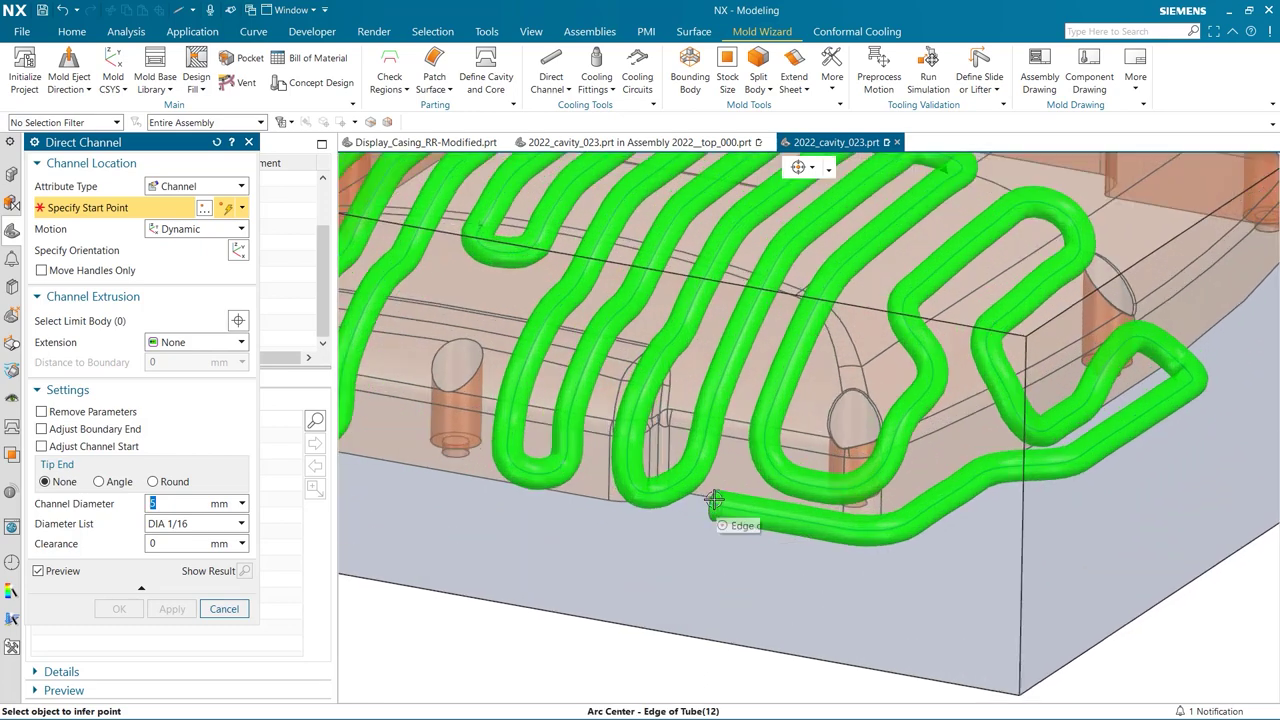
scroll(714, 500, "up", 2)
left_click(718, 501)
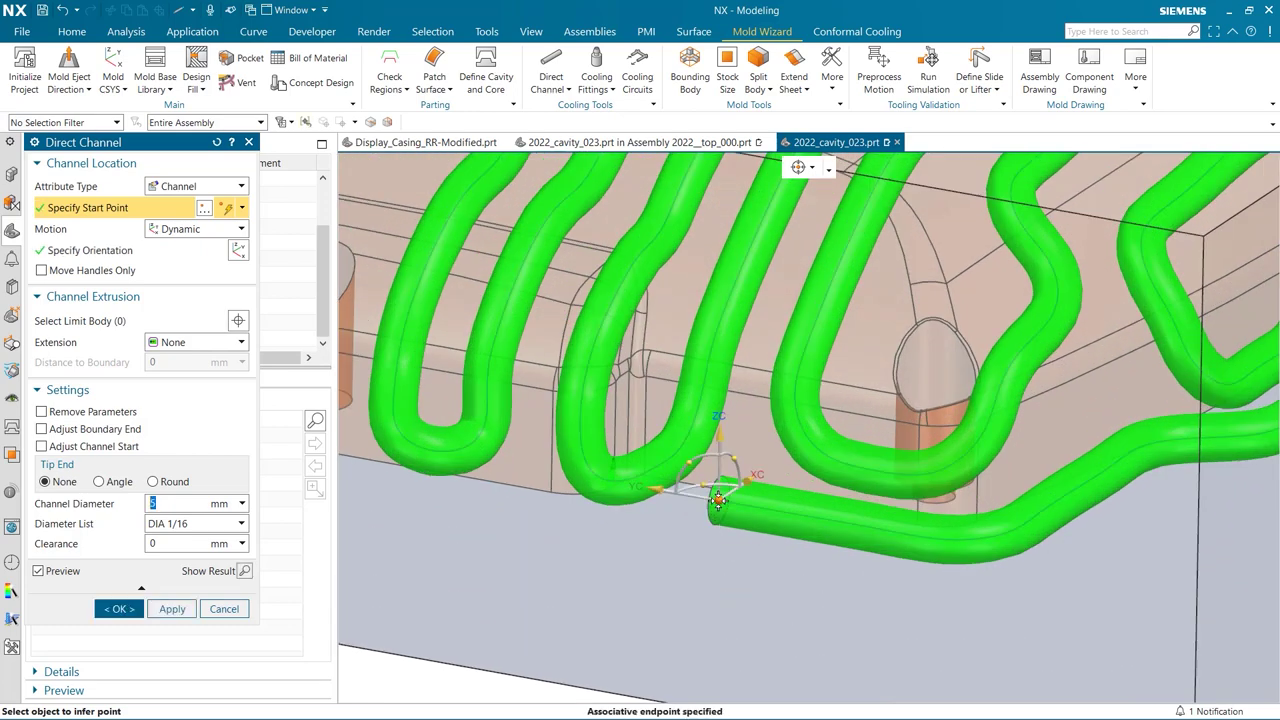
left_click_drag(718, 433, 722, 210)
left_click(722, 305)
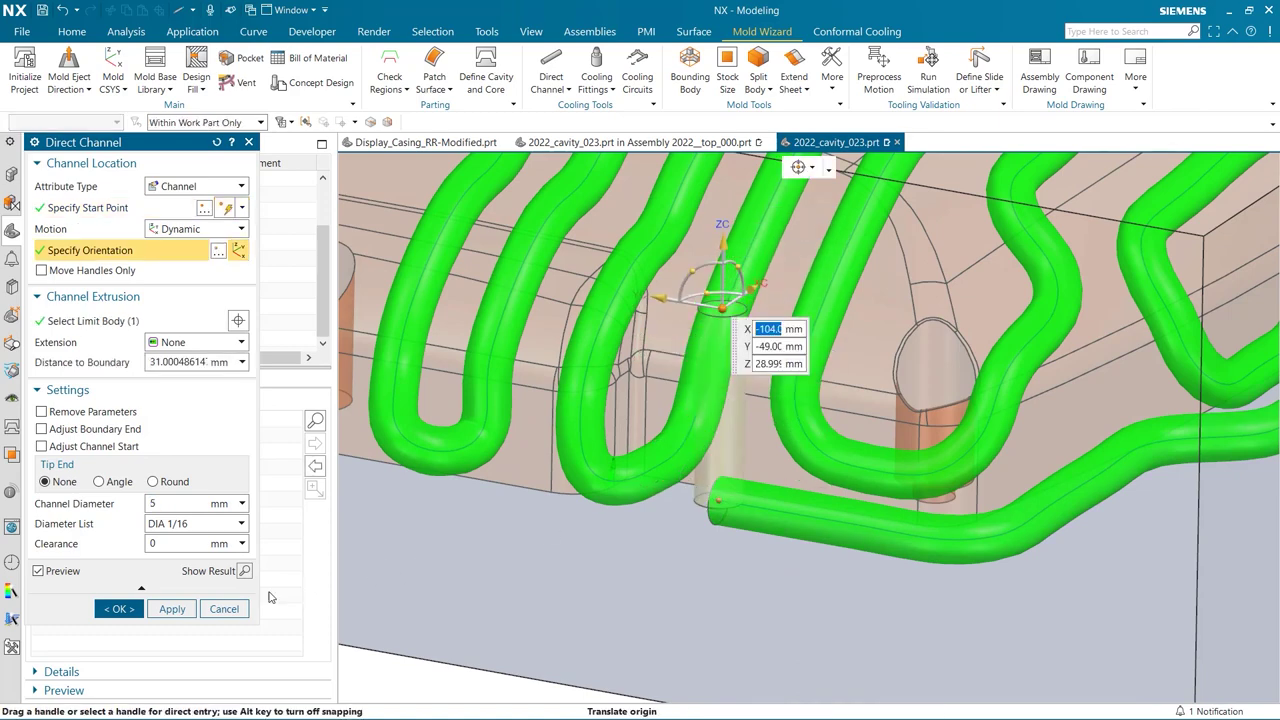
left_click(172, 609)
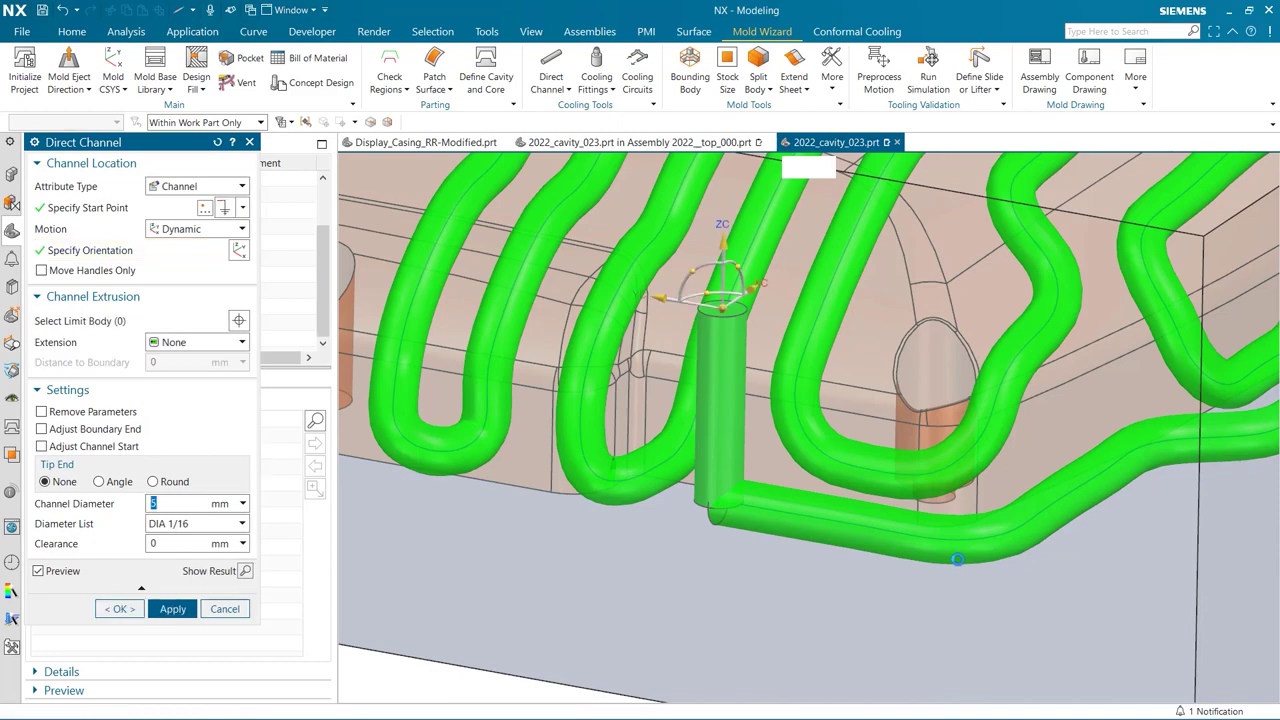
Add a second vertical riser at the left tube end up to the limit body
key("ctrl+f")
scroll(540, 480, "up", 5)
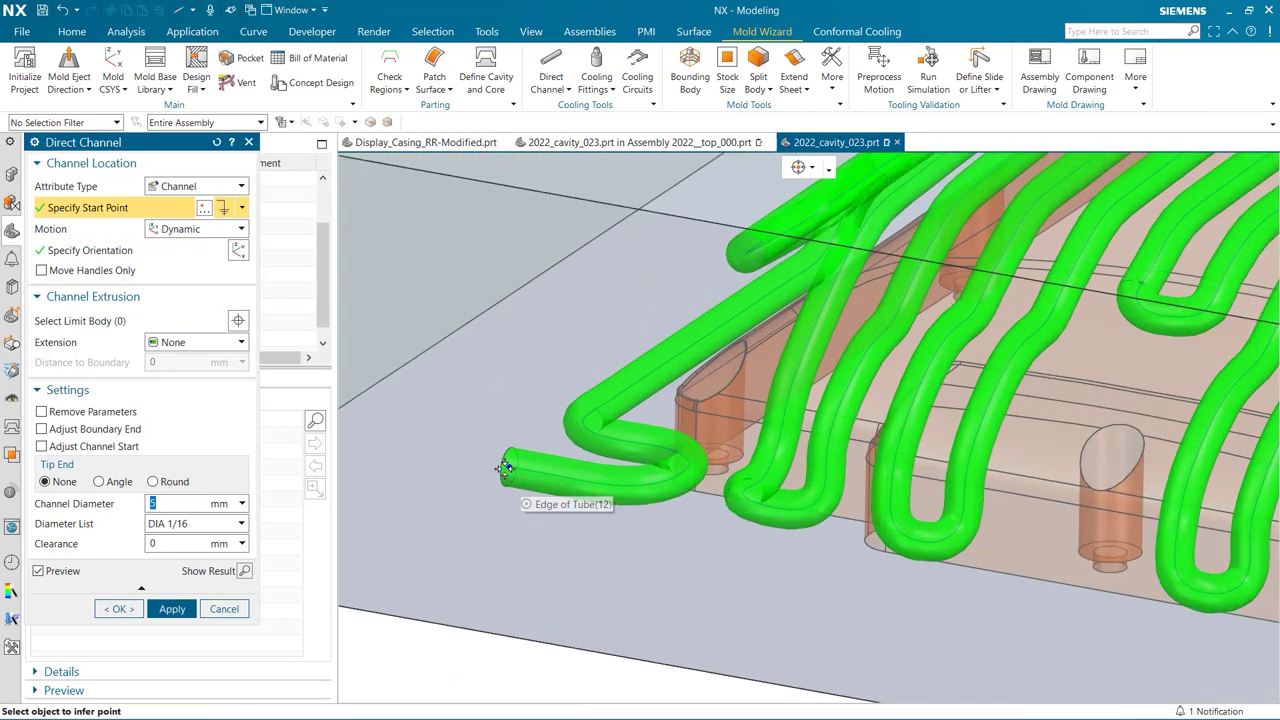
left_click(510, 465)
left_click_drag(512, 405, 513, 300)
left_click(511, 336)
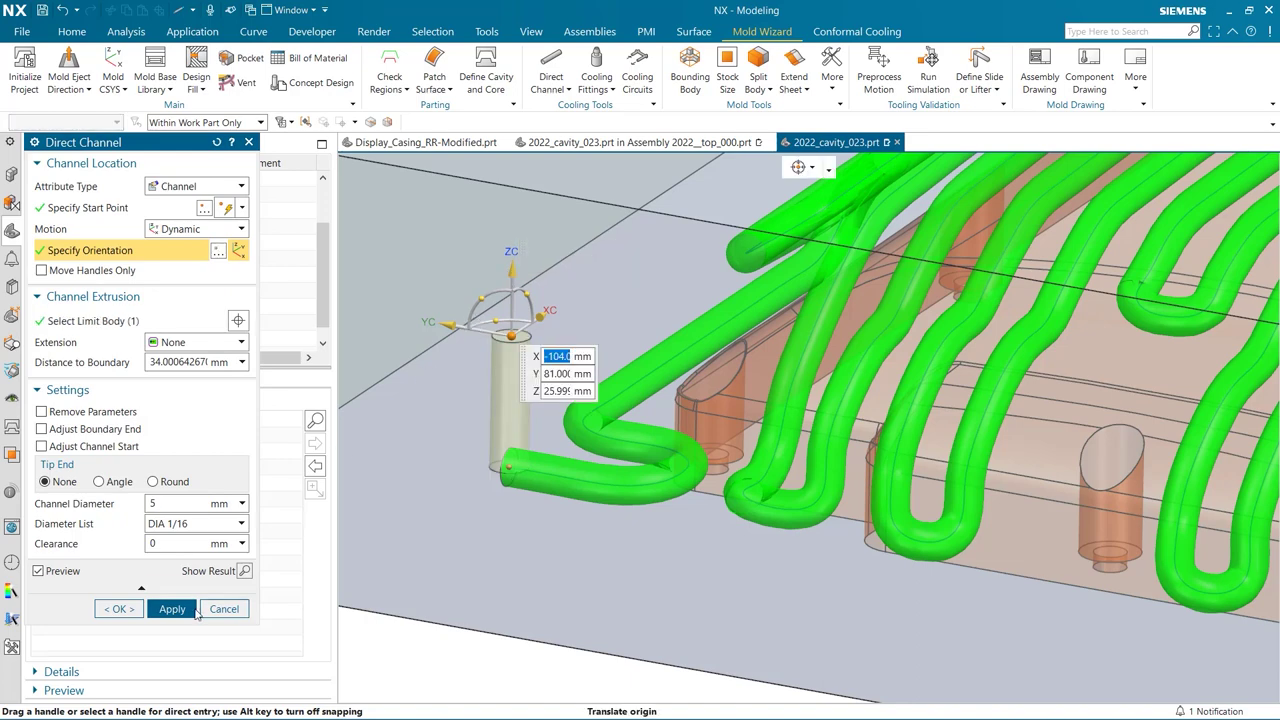
left_click(172, 609)
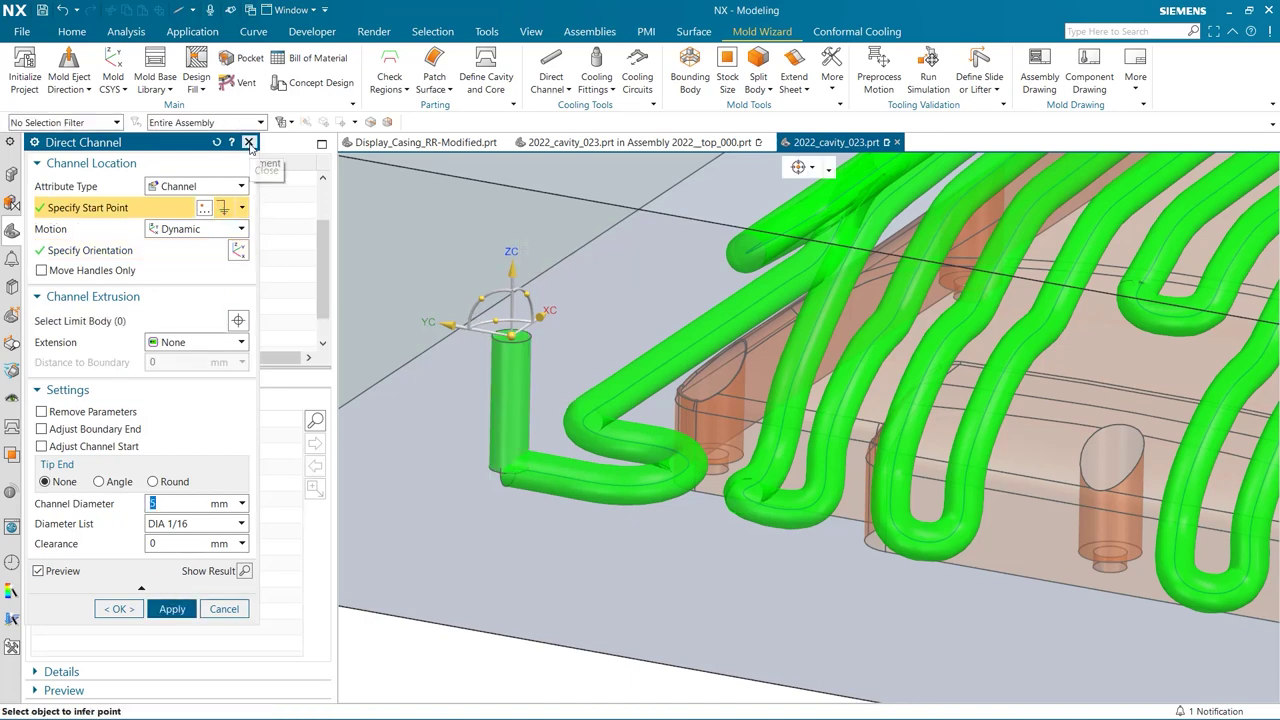
left_click(249, 142)
scroll(431, 500, "down", 3)
middle_click_drag(431, 500, 627, 630)
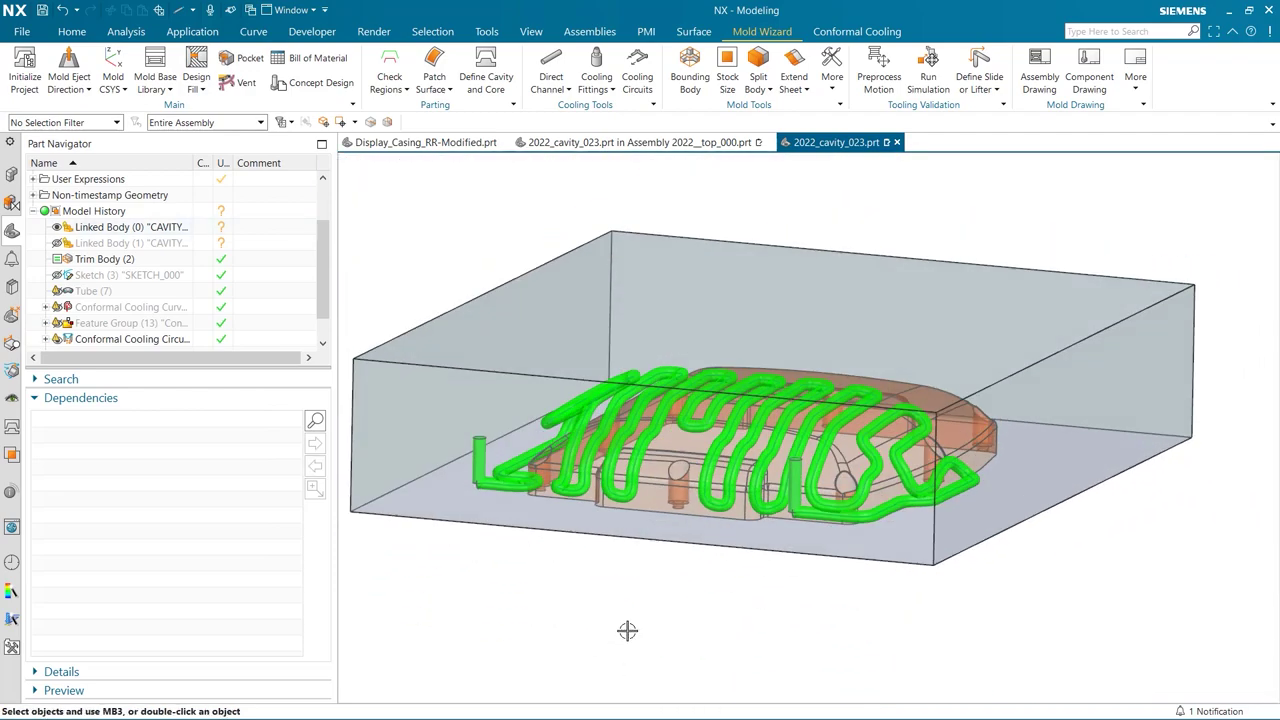
Extend the middle and left vertical riser channels once each with round tip ends
left_click(558, 88)
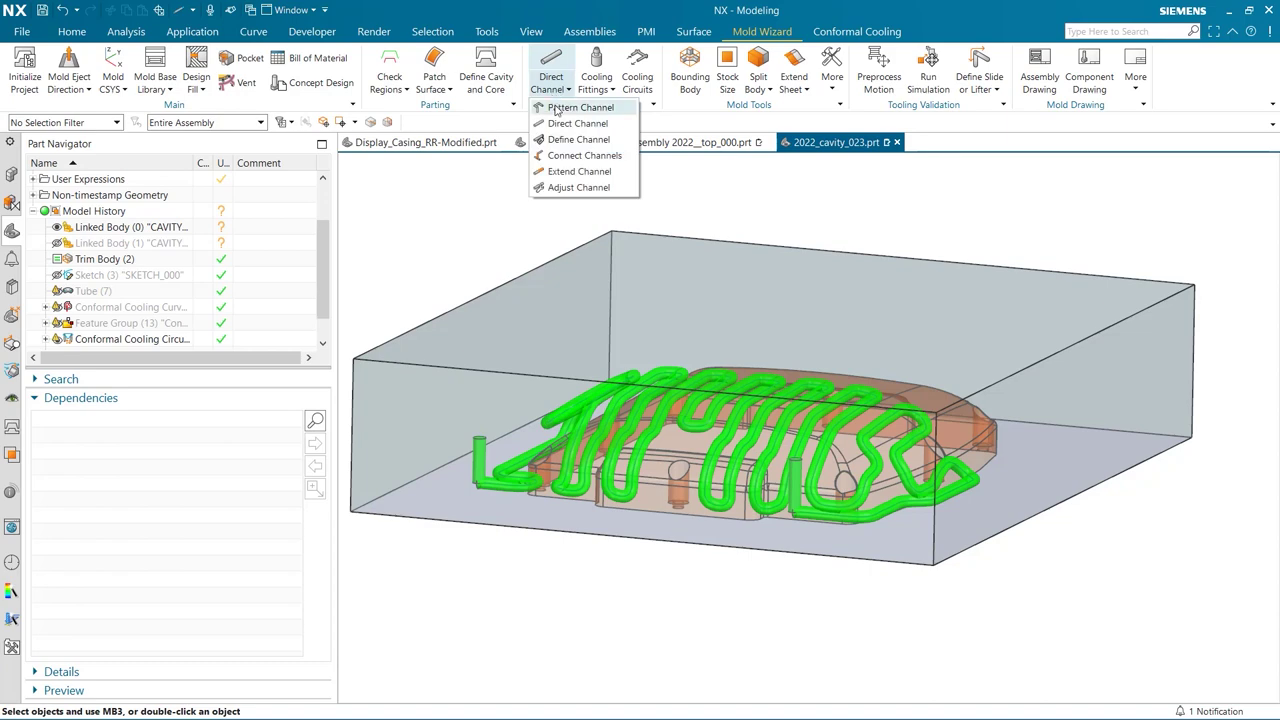
left_click(560, 171)
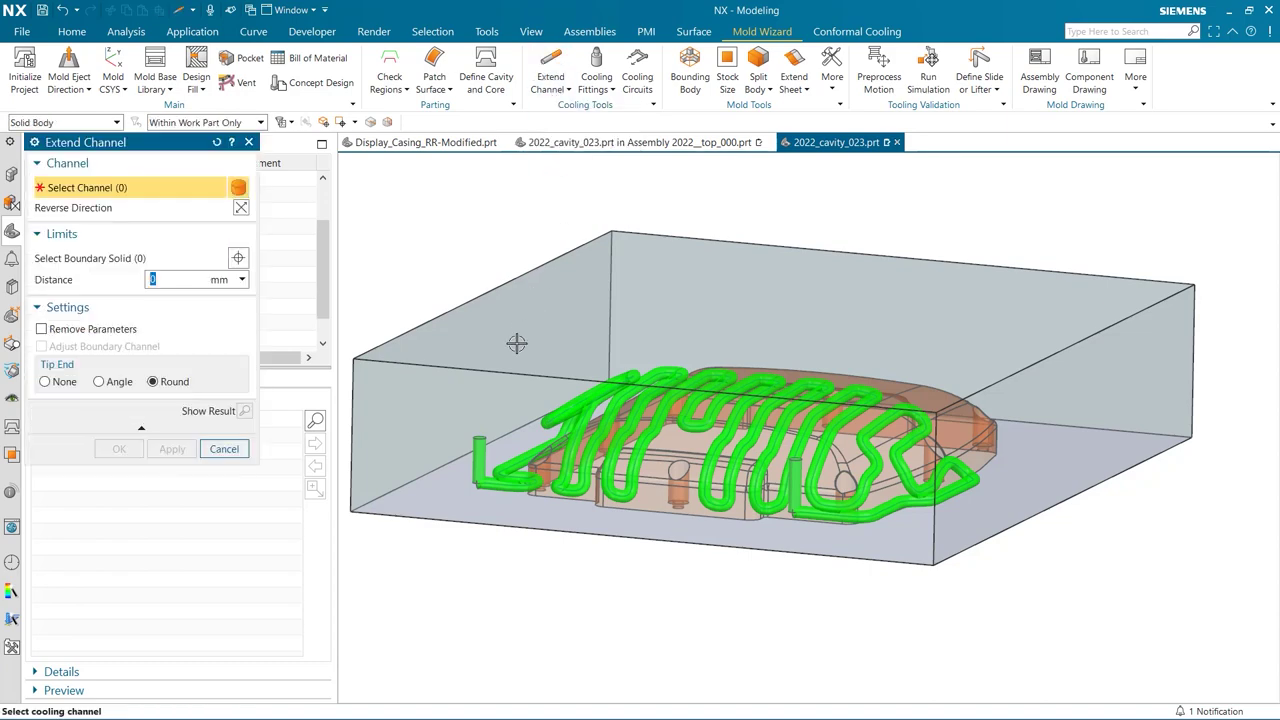
scroll(815, 520, "up", 6)
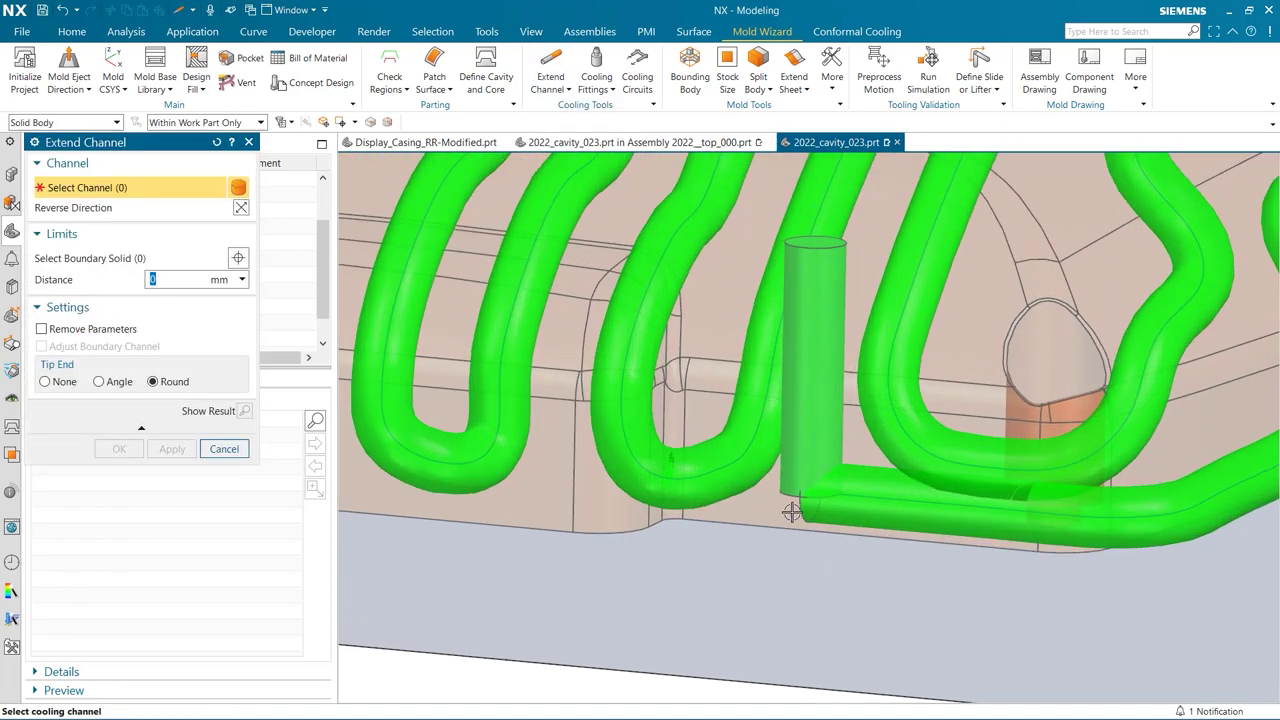
left_click(786, 500)
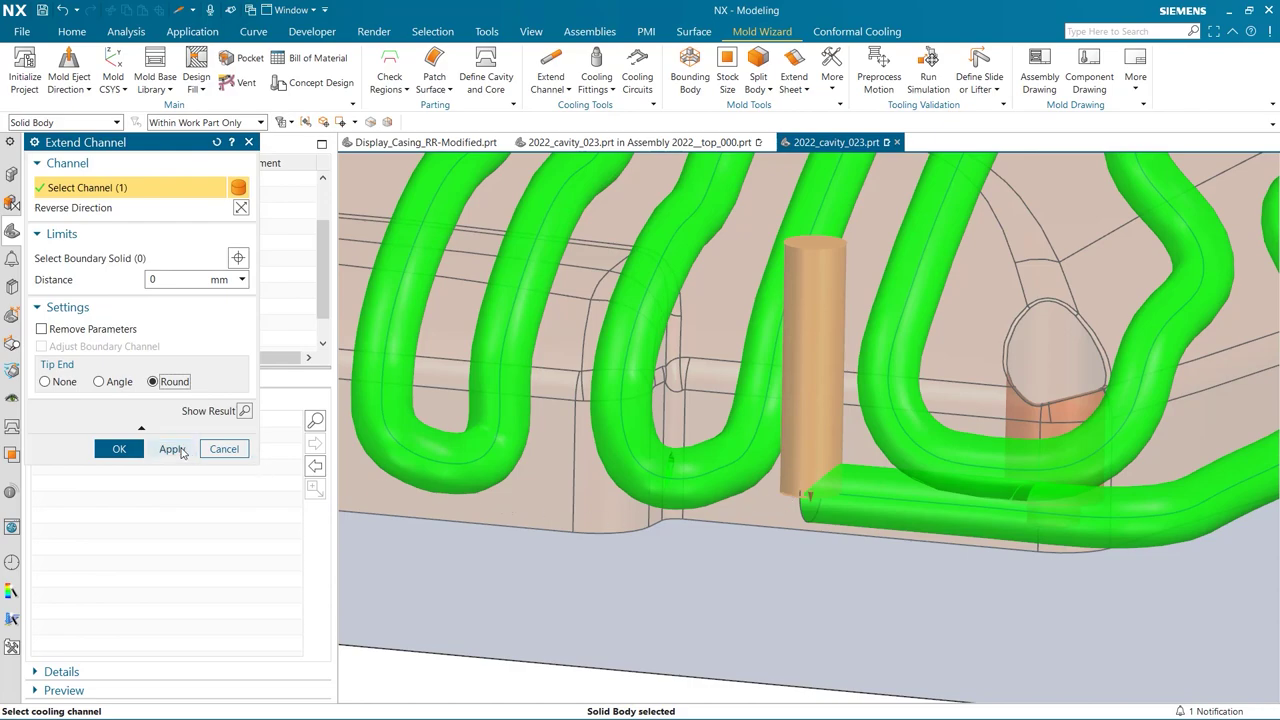
left_click(172, 449)
scroll(460, 470, "down", 5)
scroll(460, 470, "up", 5)
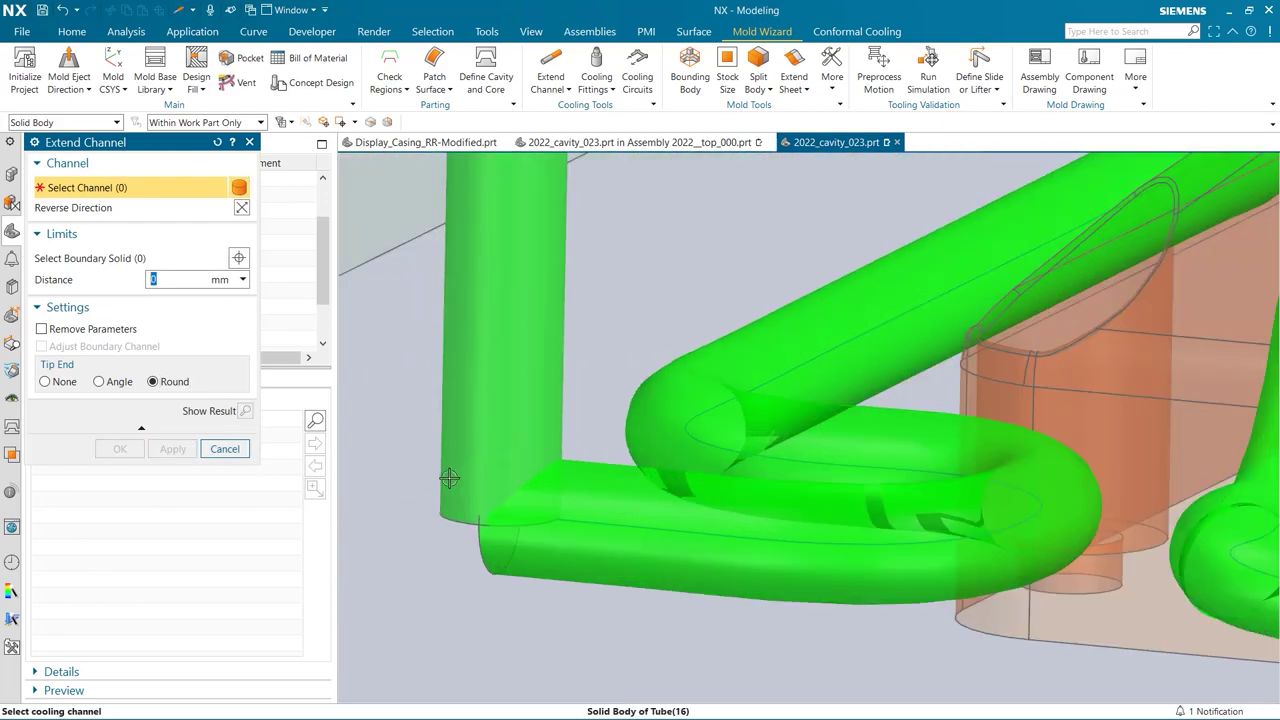
left_click(455, 505)
left_click(186, 452)
scroll(403, 500, "down", 5)
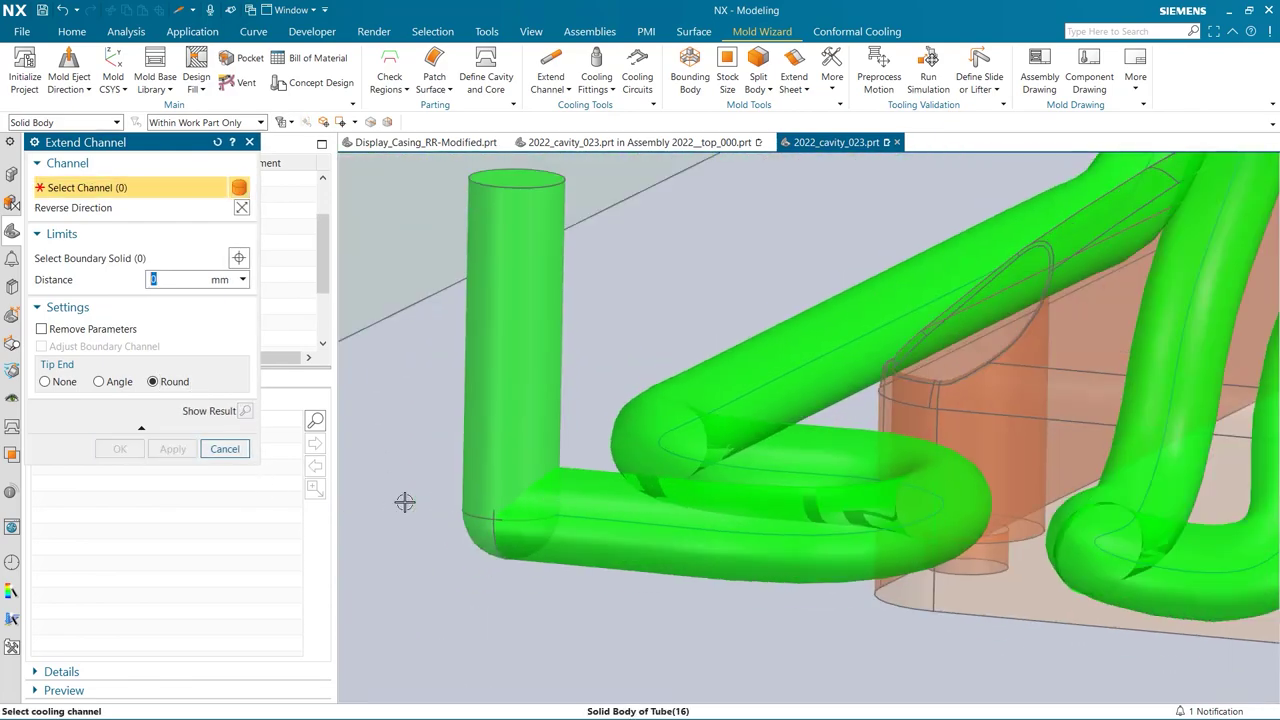
Extend both risers to the cavity block as boundary solid with Tip End None
left_click(90, 257)
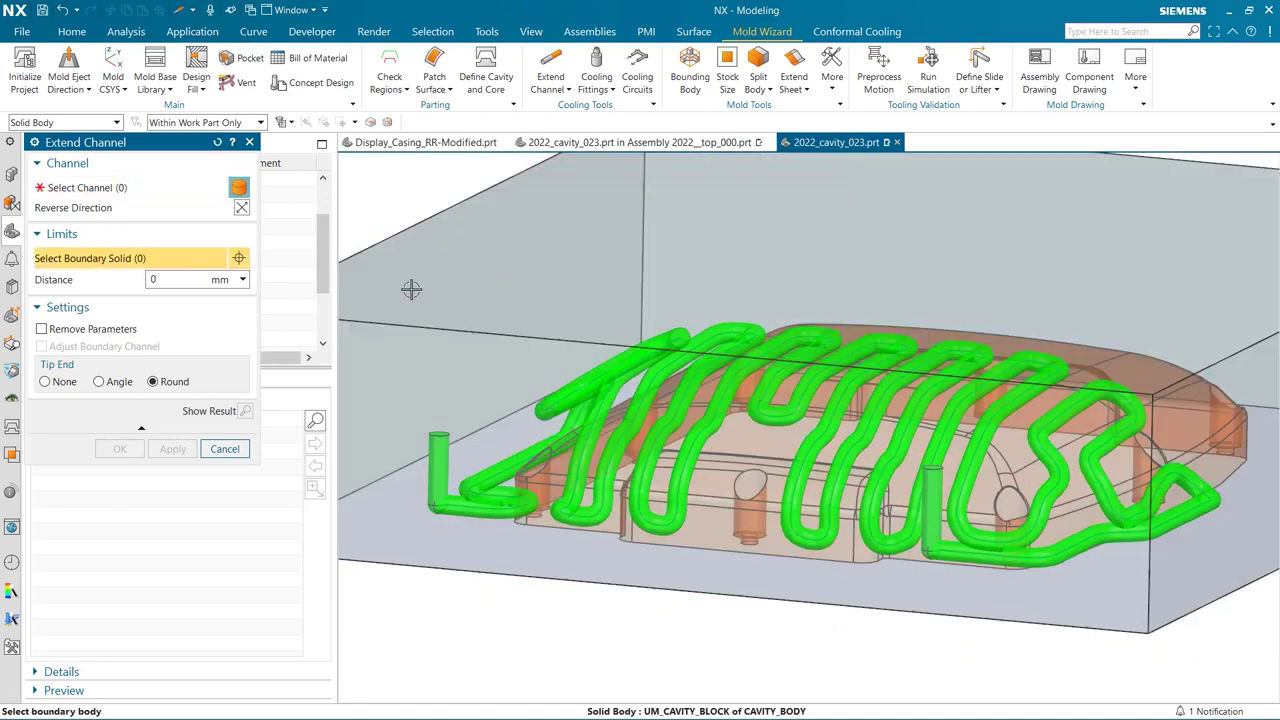
left_click(410, 289)
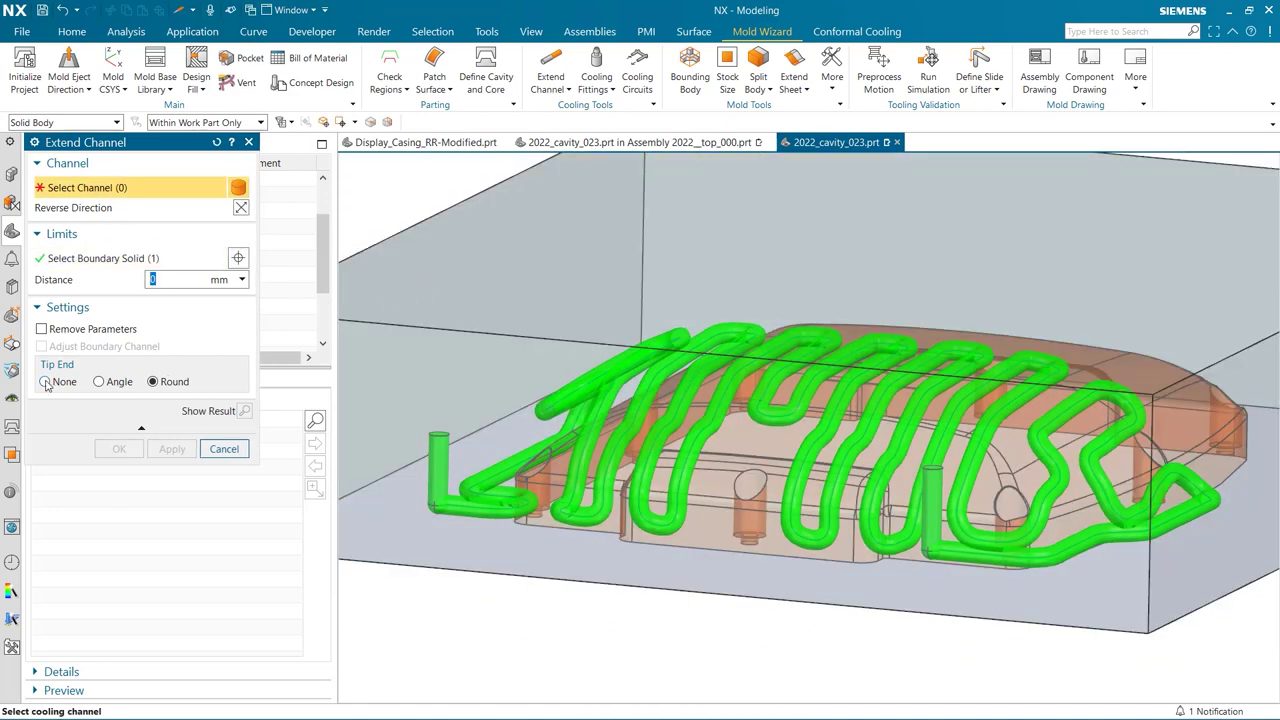
left_click(925, 468)
left_click(439, 440)
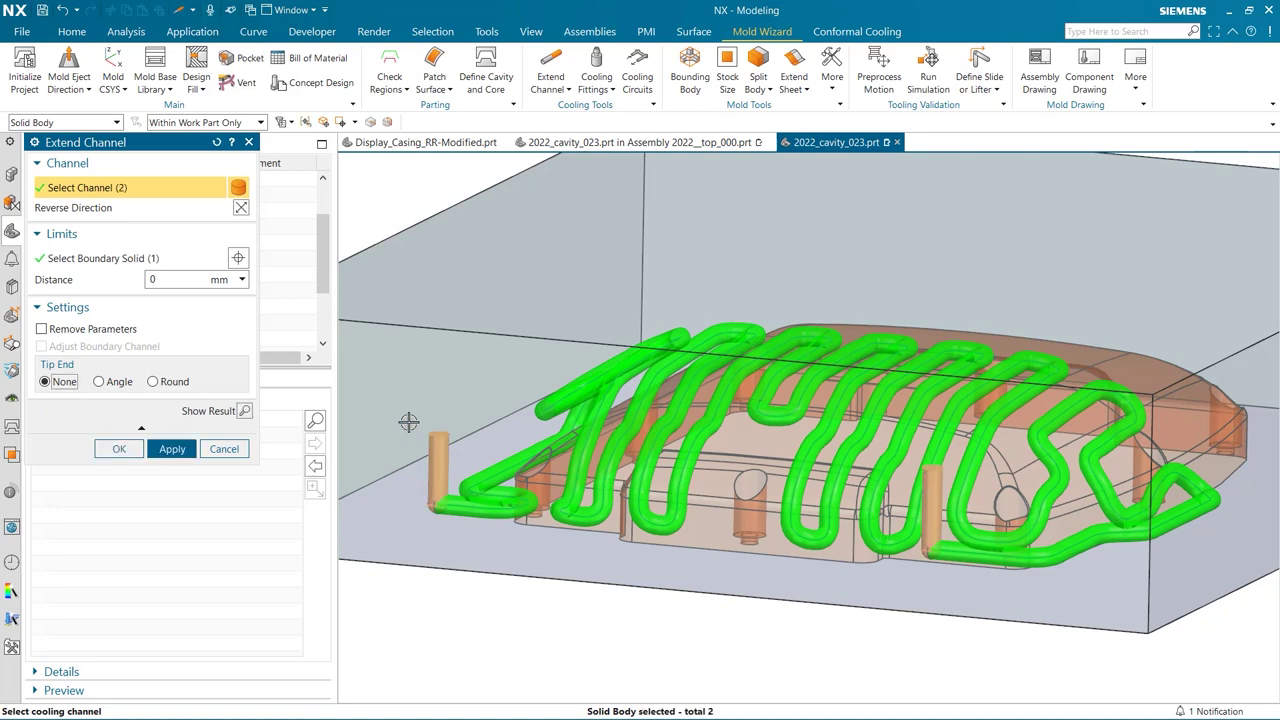
left_click(170, 449)
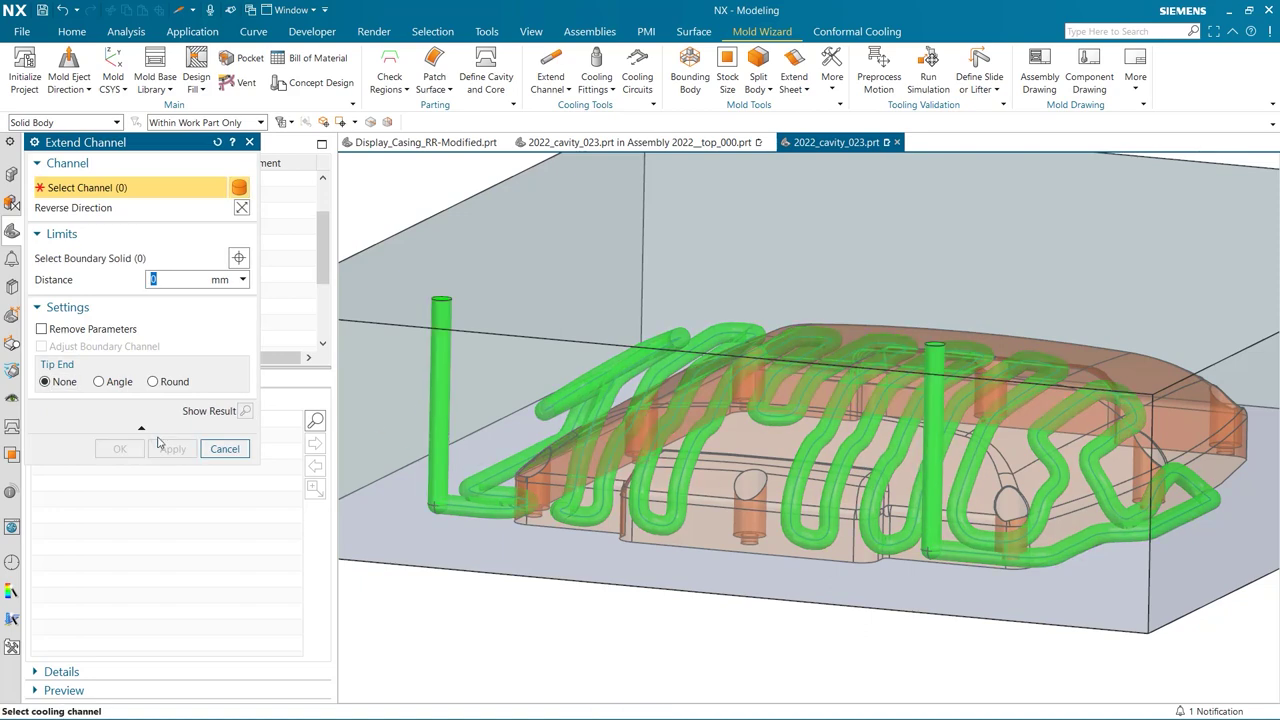
left_click(250, 142)
middle_click_drag(478, 623, 430, 632)
scroll(430, 632, "down", 2)
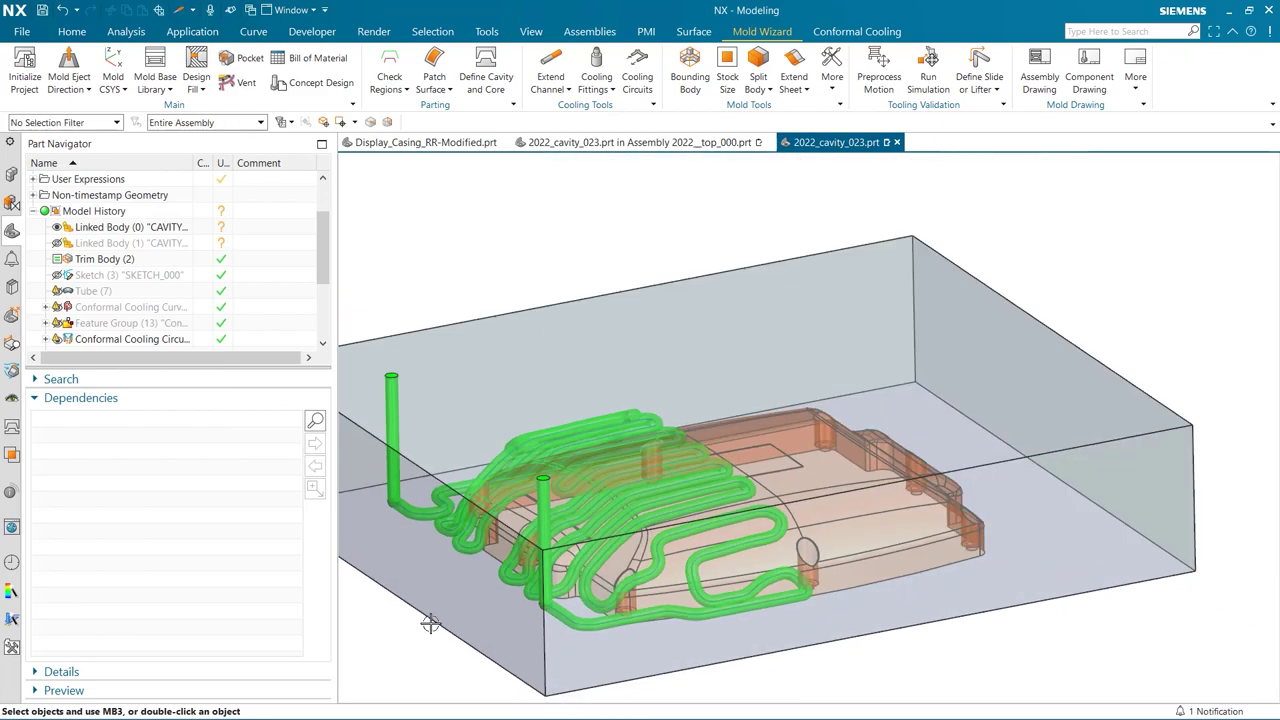
Mirror the cooling channel tubes and risers across the block's mid plane using Mirror Geometry
left_click(84, 34)
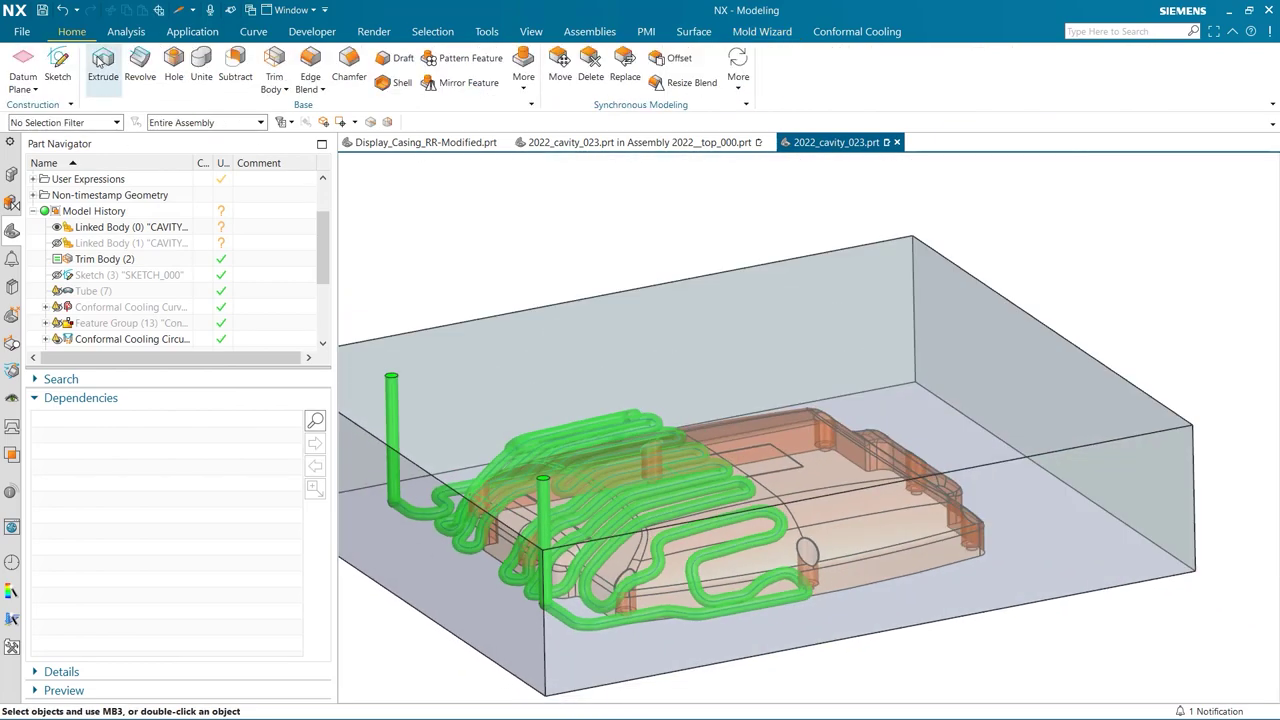
left_click(523, 68)
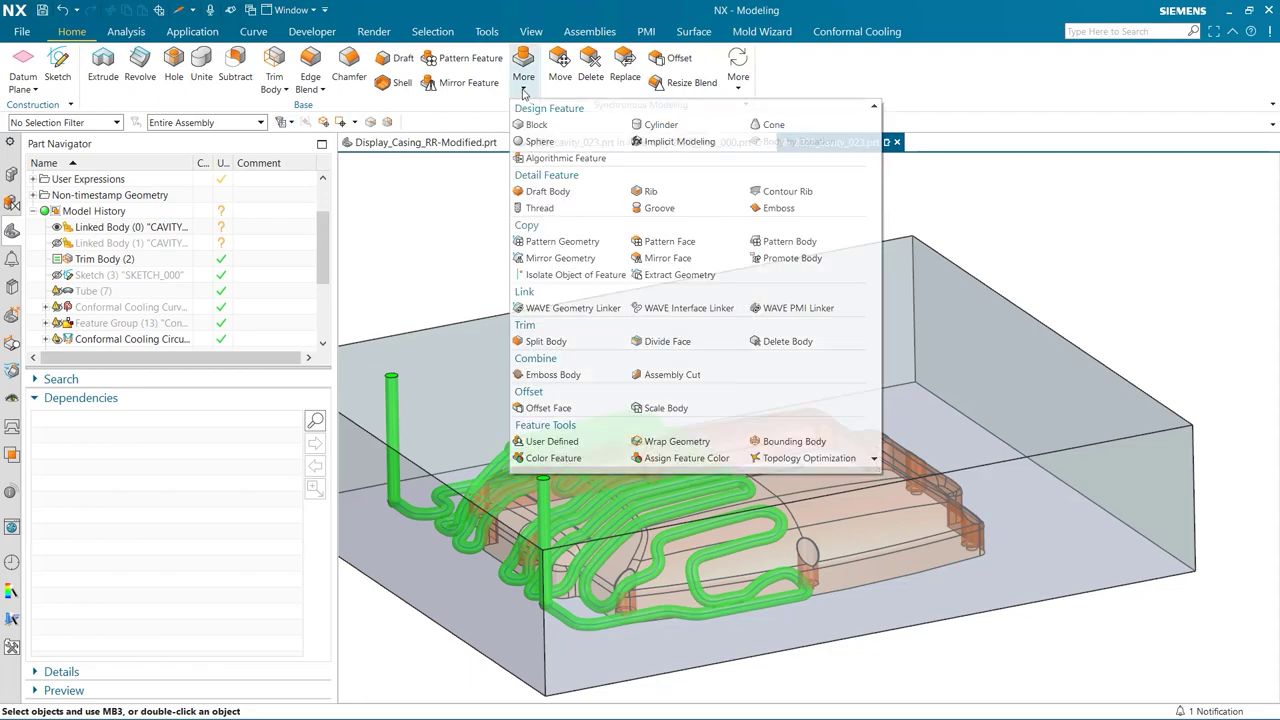
left_click(540, 258)
middle_click_drag(534, 240, 515, 266)
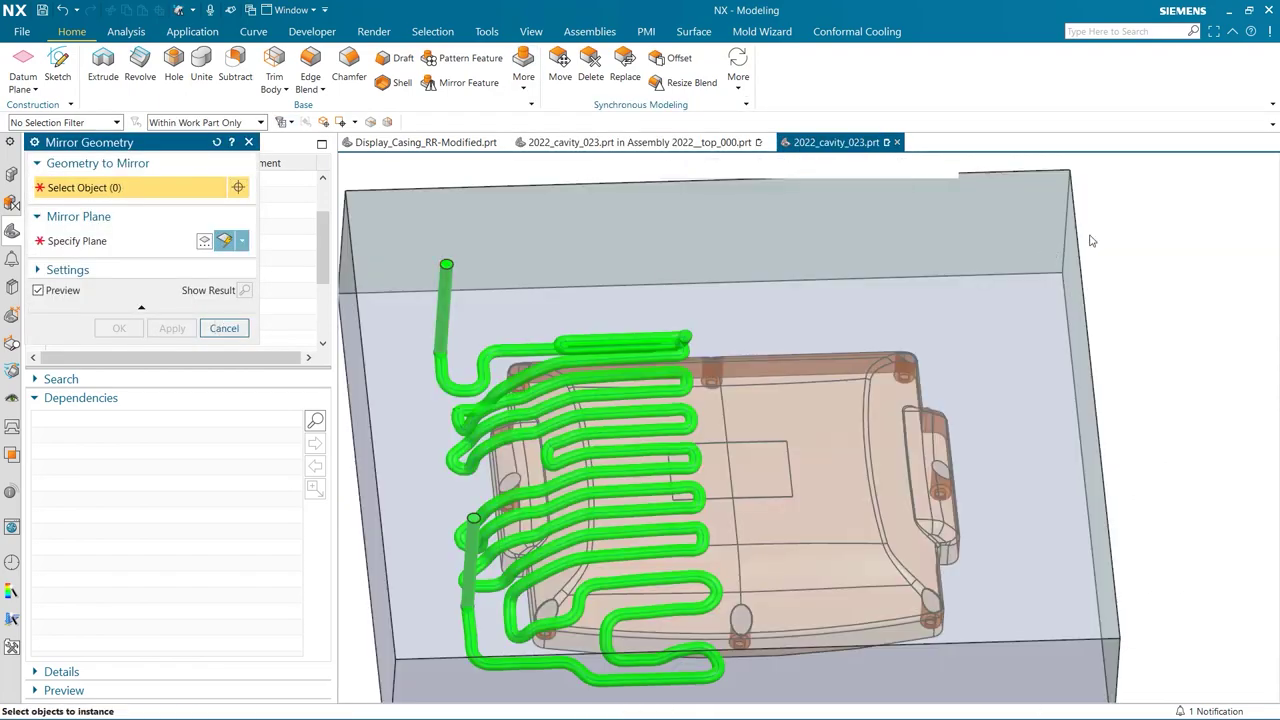
left_click(445, 300)
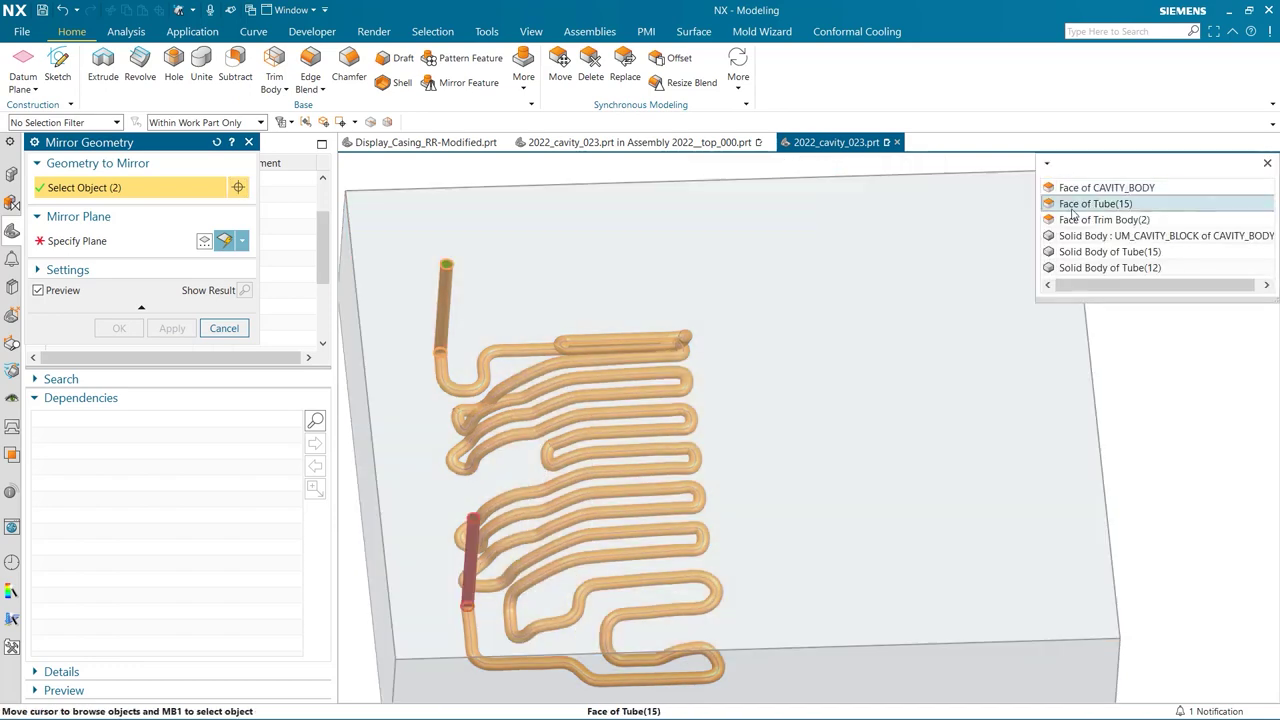
left_click(1095, 219)
left_click(242, 241)
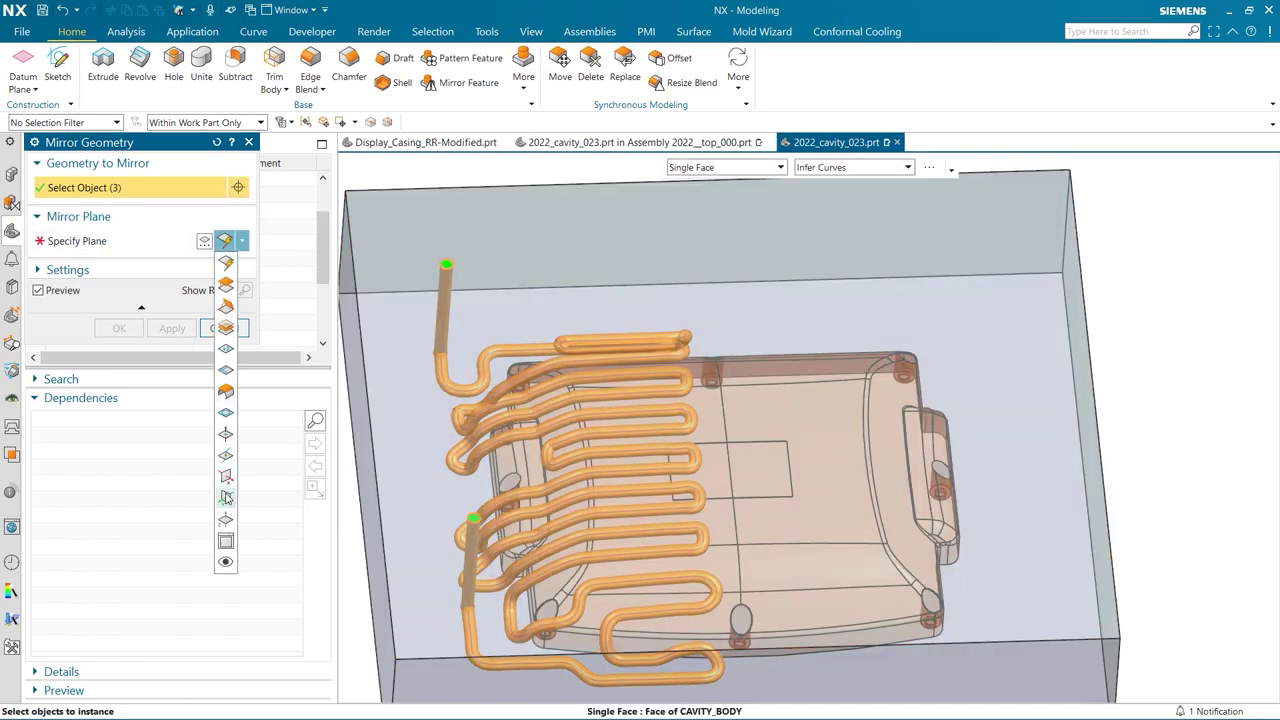
left_click(227, 478)
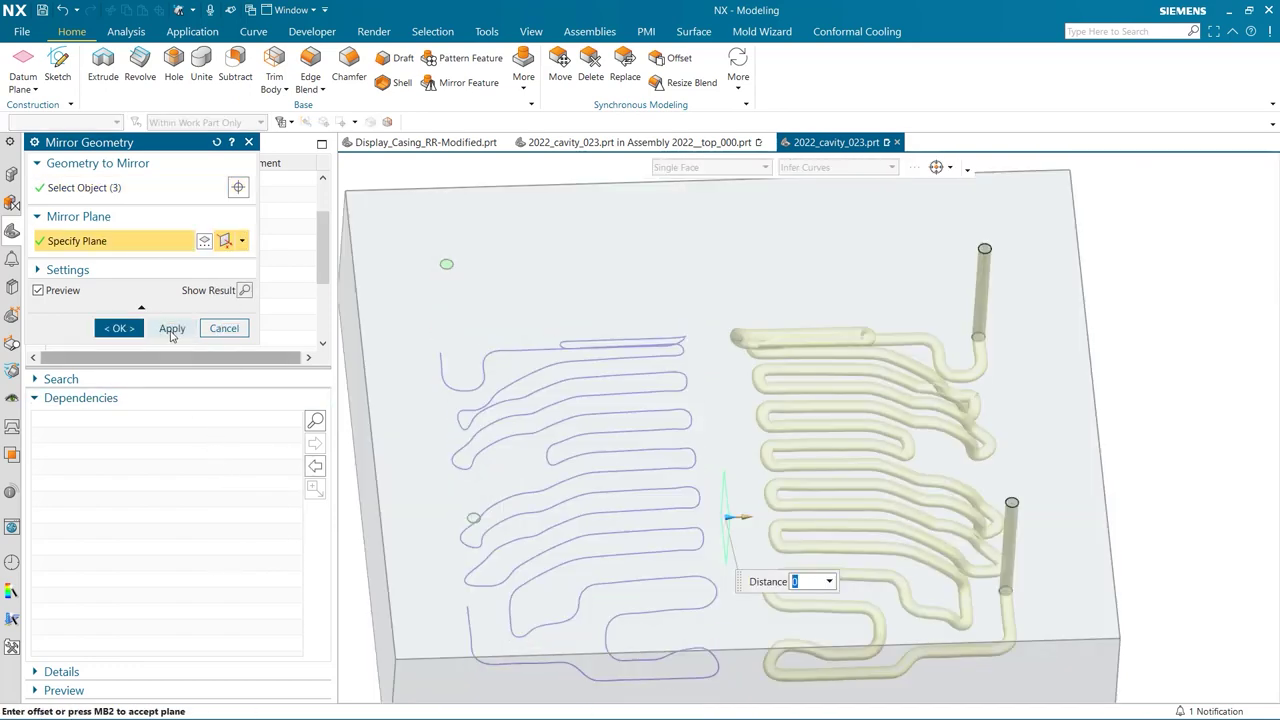
left_click(122, 328)
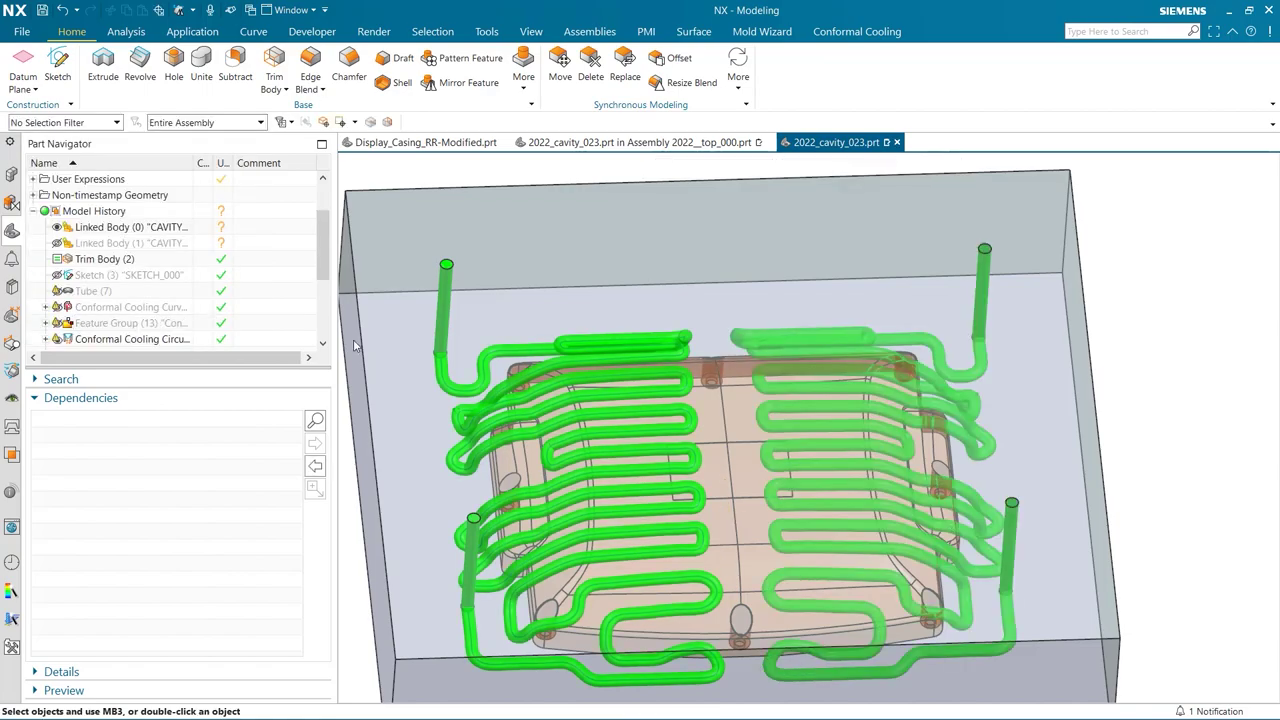
middle_click_drag(1136, 345, 1108, 310)
key("Home")
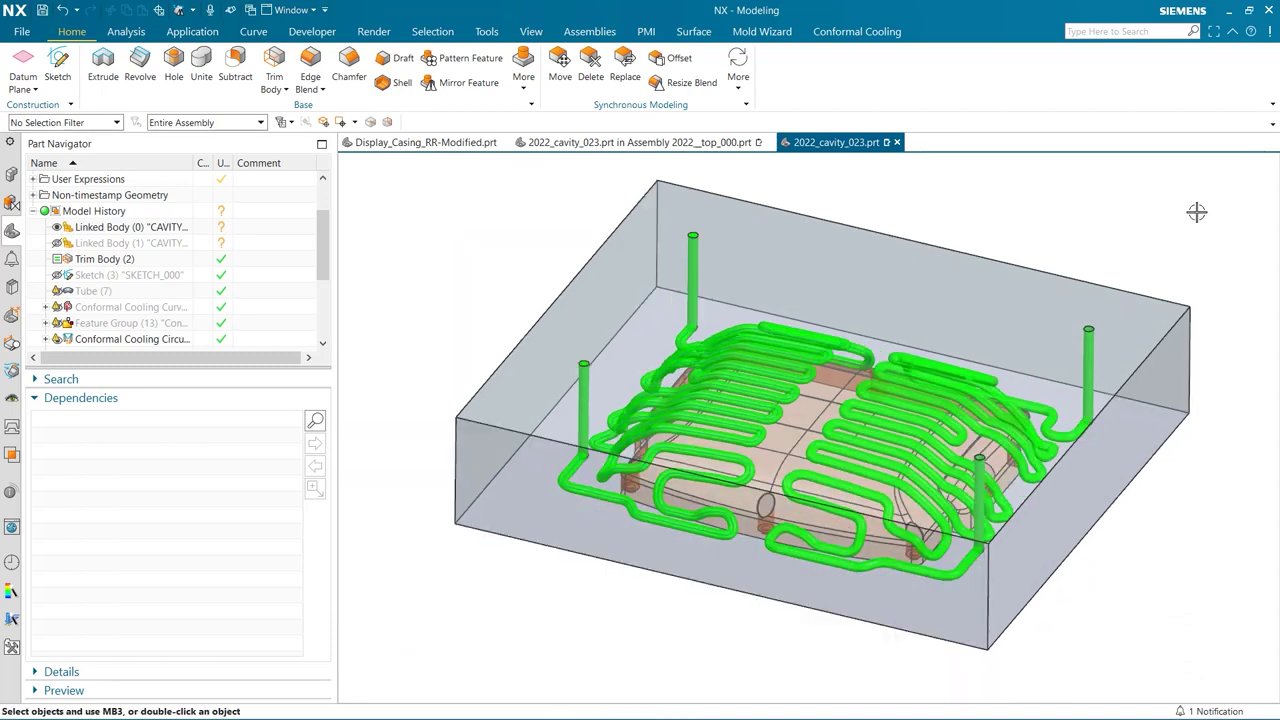